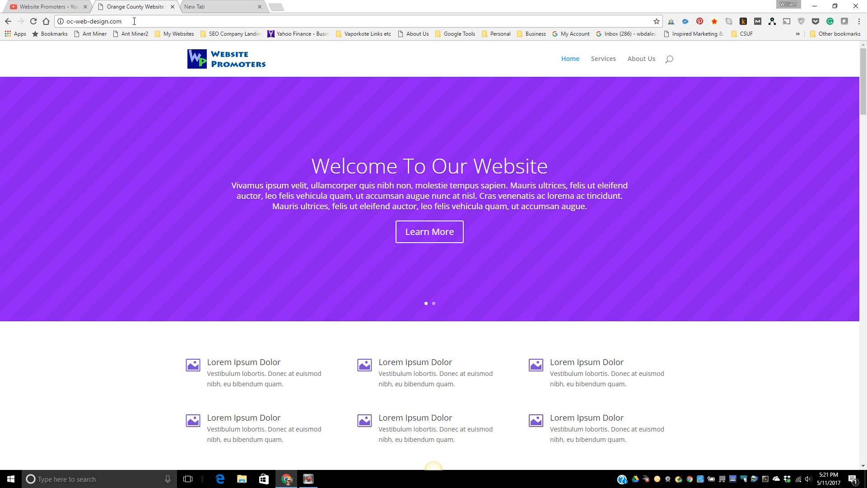
# - Load oc-web-design.com/admin to reach the WordPress login page
pyautogui.write('/admin')
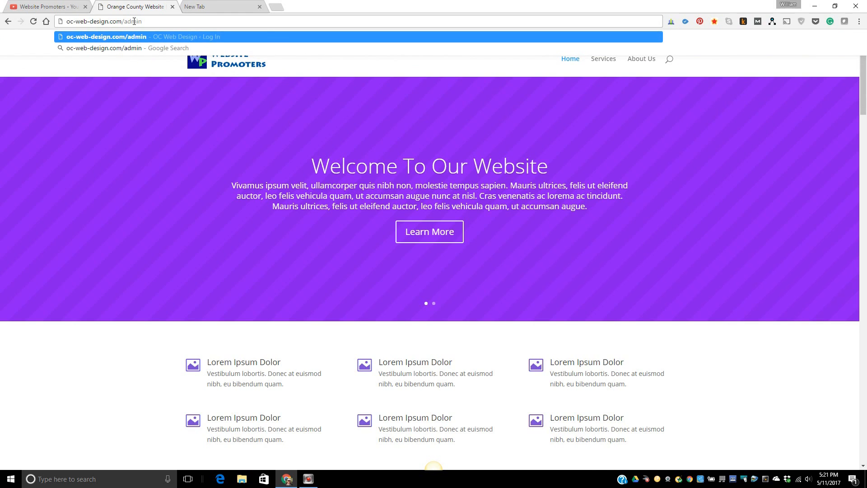
pyautogui.press('Return')
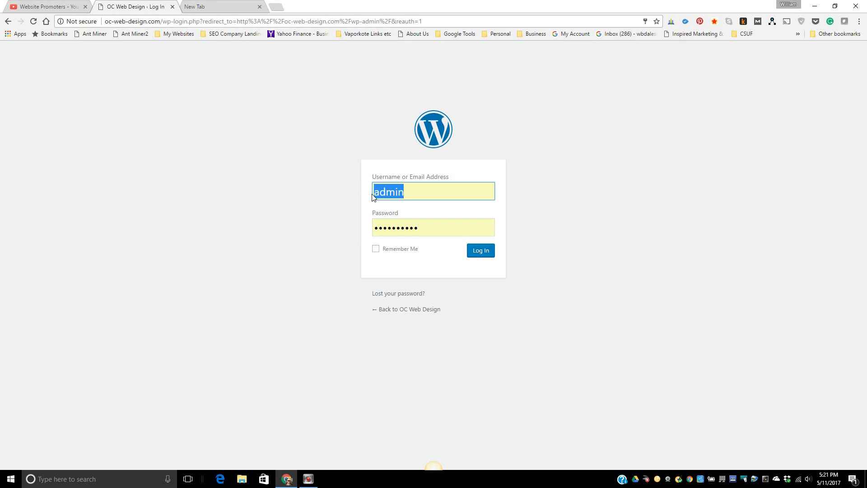
# - Log in, browse the Posts and Pages lists, then open the empty Installed Plugins page
pyautogui.click(480, 255)
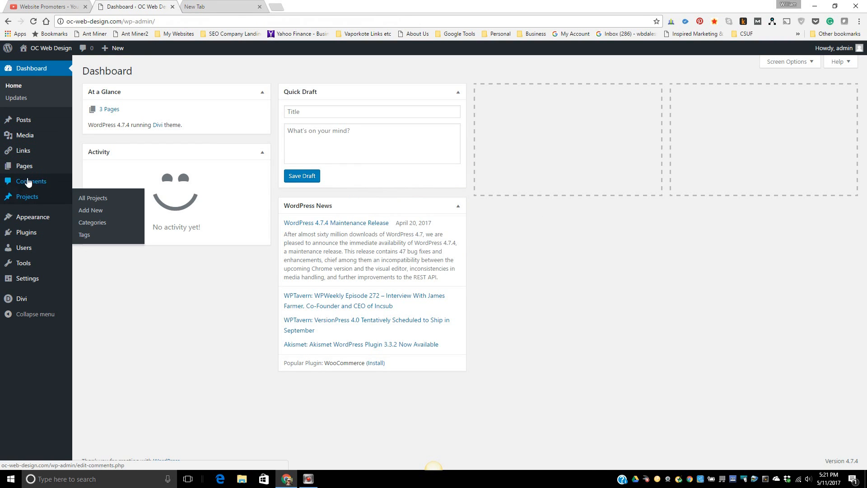
pyautogui.click(24, 120)
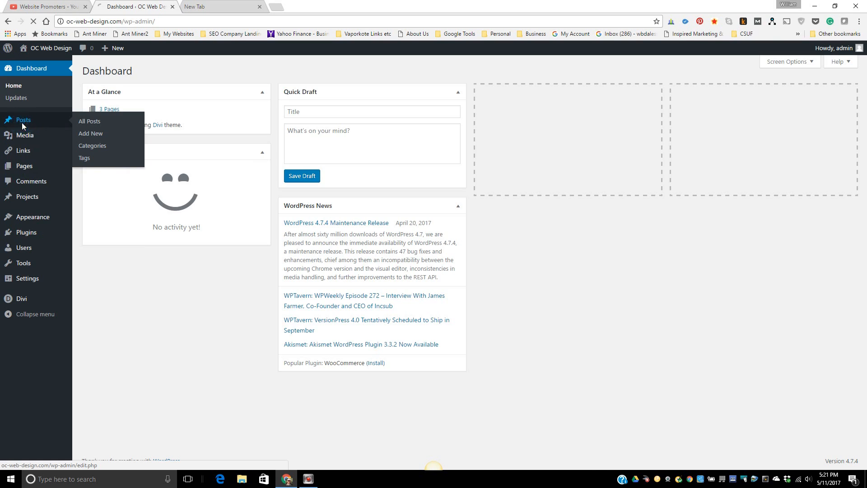
pyautogui.click(26, 192)
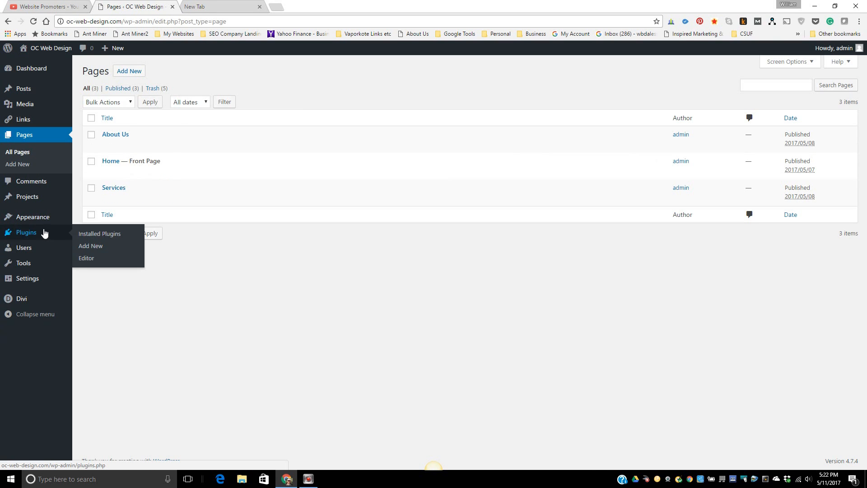
pyautogui.click(28, 232)
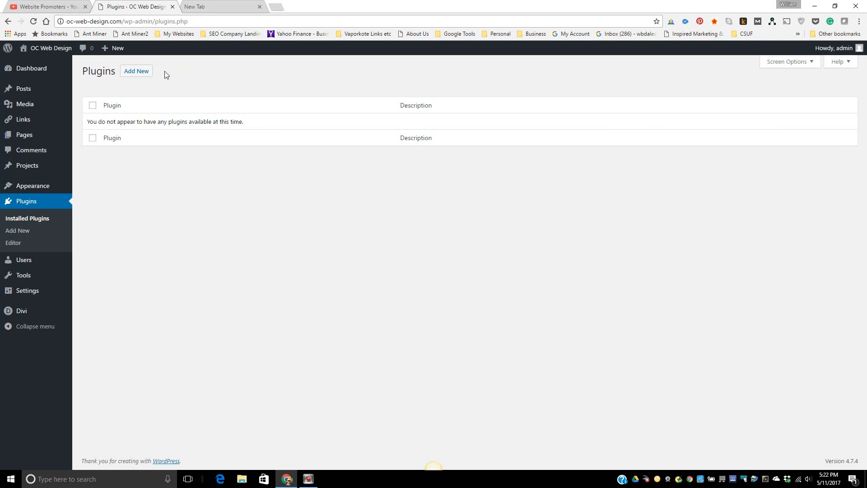
# - Search the plugin directory for 'easy google fonts', then install and activate Easy Google Fonts
pyautogui.click(141, 73)
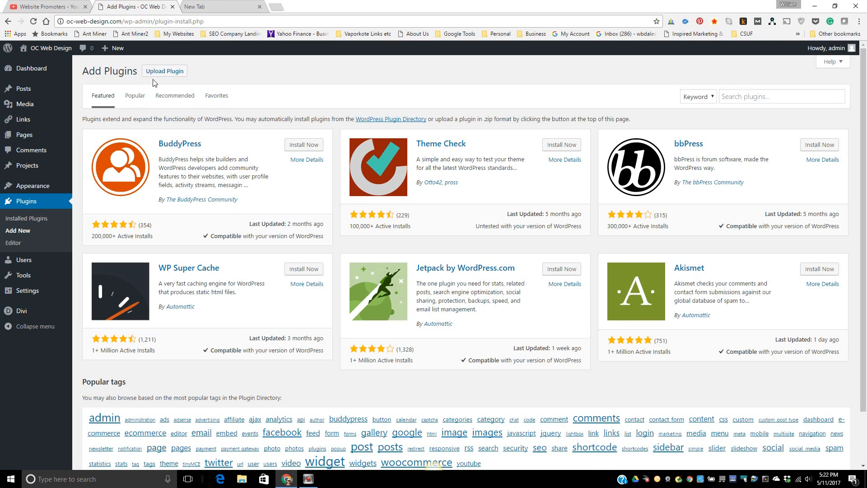
pyautogui.click(738, 99)
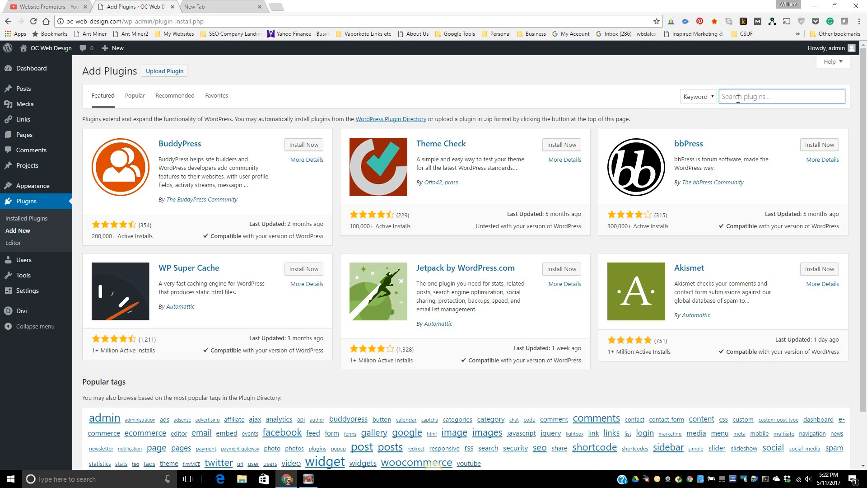
pyautogui.click(734, 98)
pyautogui.write('easy goog')
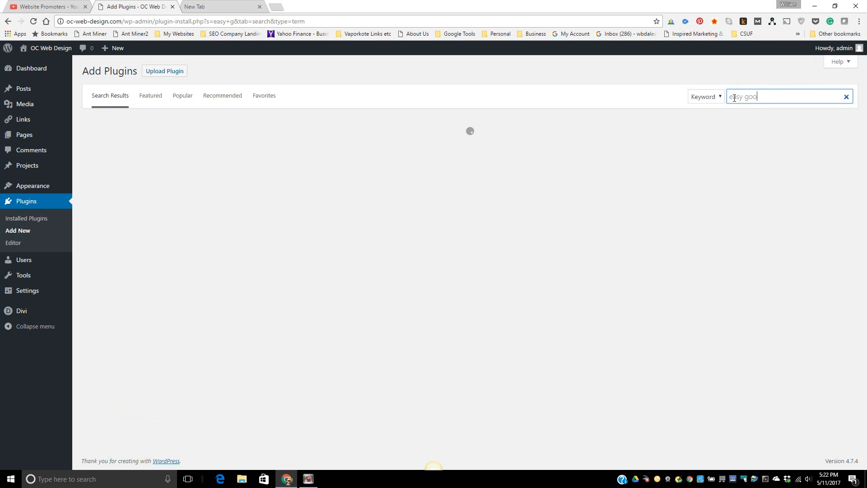
pyautogui.write('le fonts')
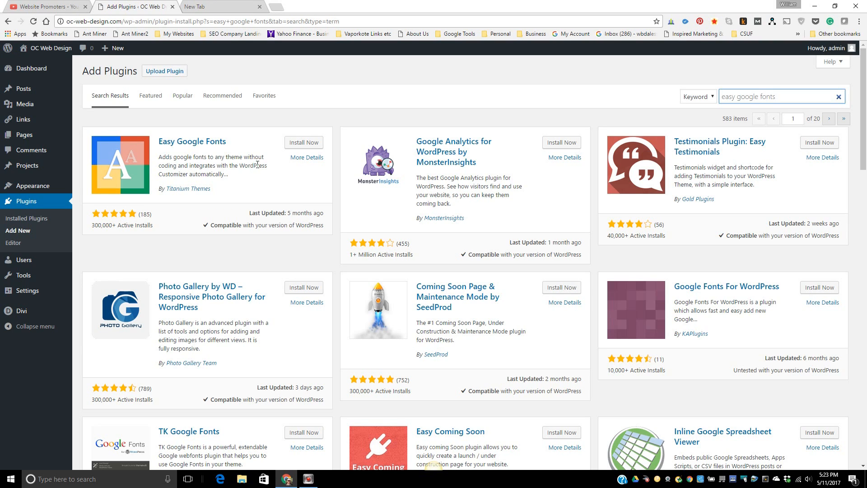
pyautogui.click(299, 145)
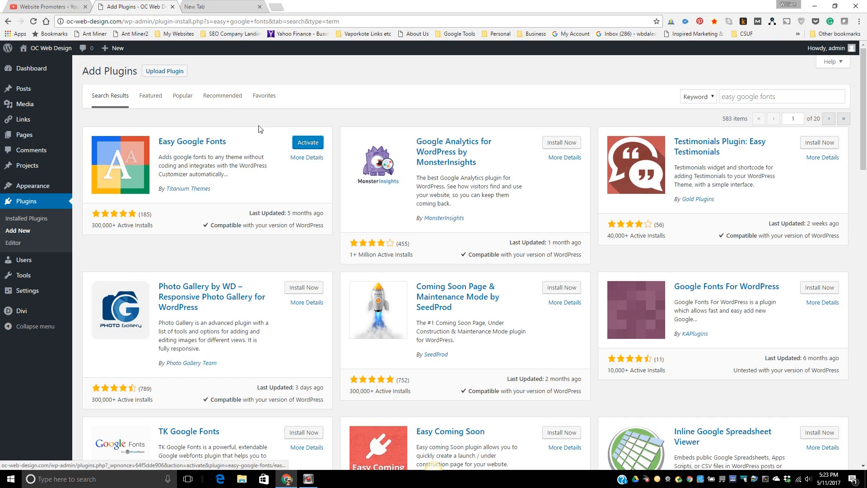
pyautogui.click(307, 144)
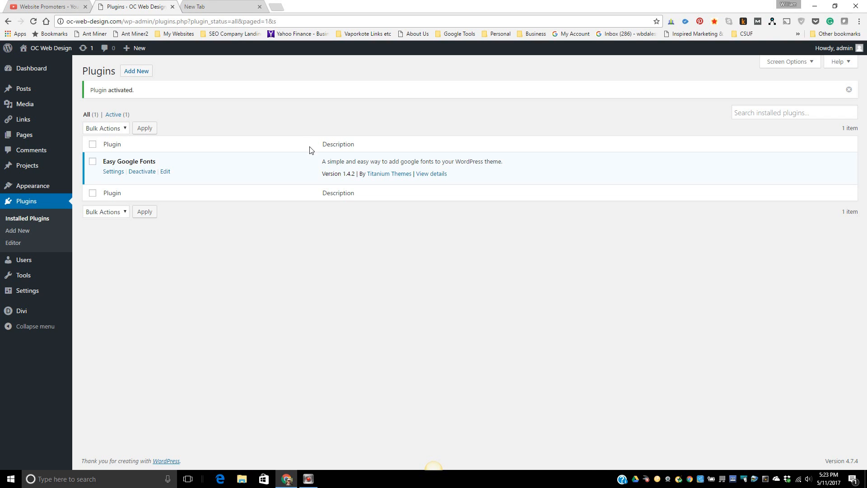
# - Search installed plugins for 'wordfence', find nothing, and go to Add Plugins
pyautogui.click(761, 111)
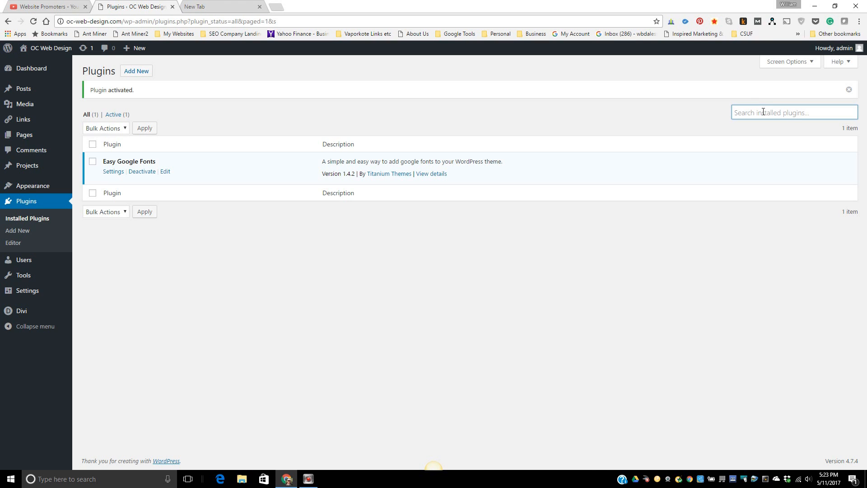
pyautogui.write('word')
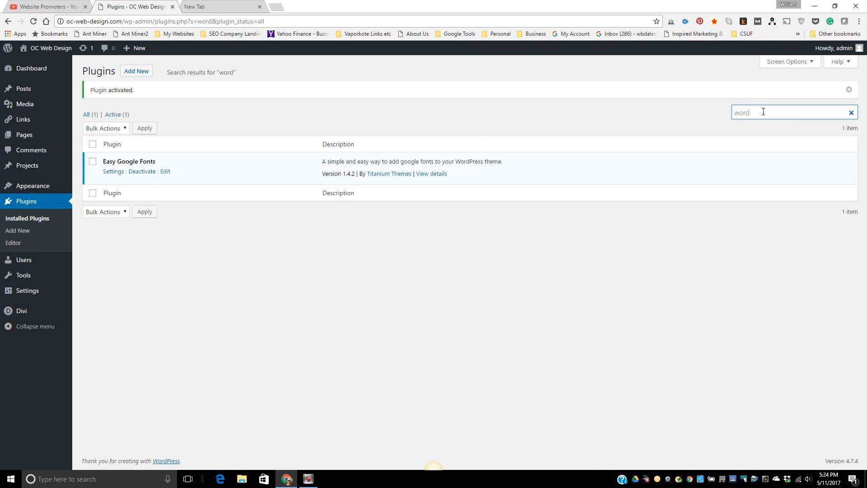
pyautogui.write('fence')
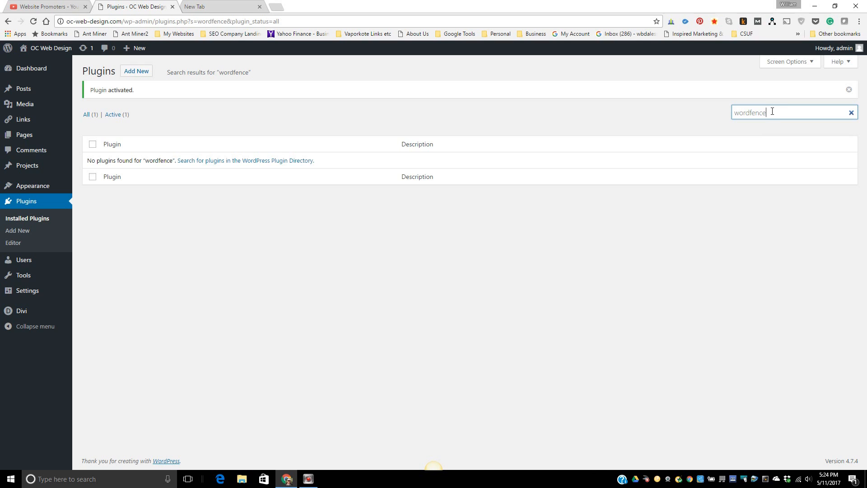
pyautogui.click(133, 72)
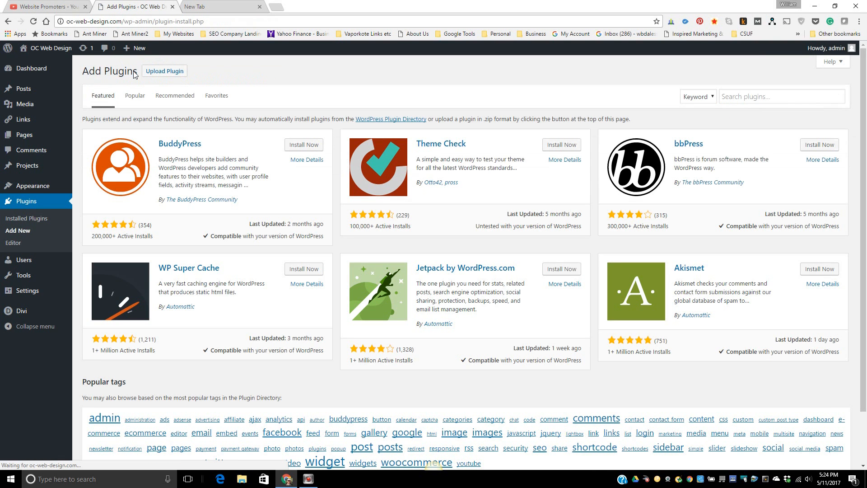
# - Search the directory for 'wordfence', then install and activate Wordfence Security
pyautogui.click(735, 100)
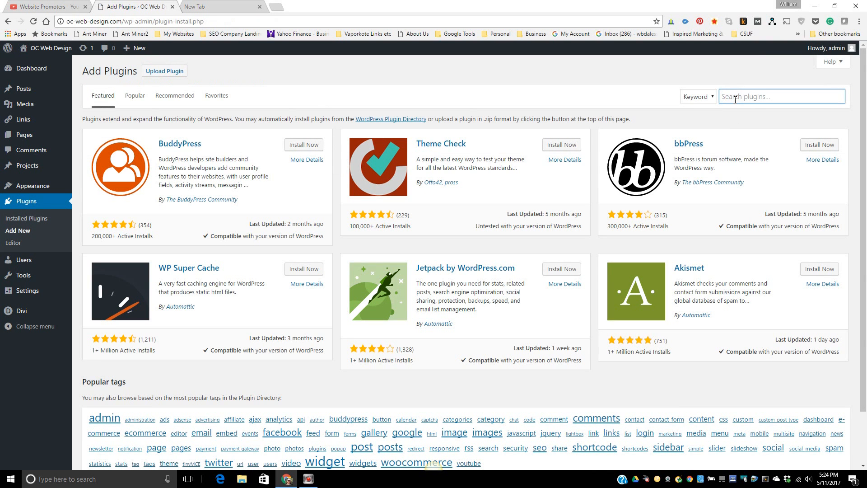
pyautogui.write('wordfence')
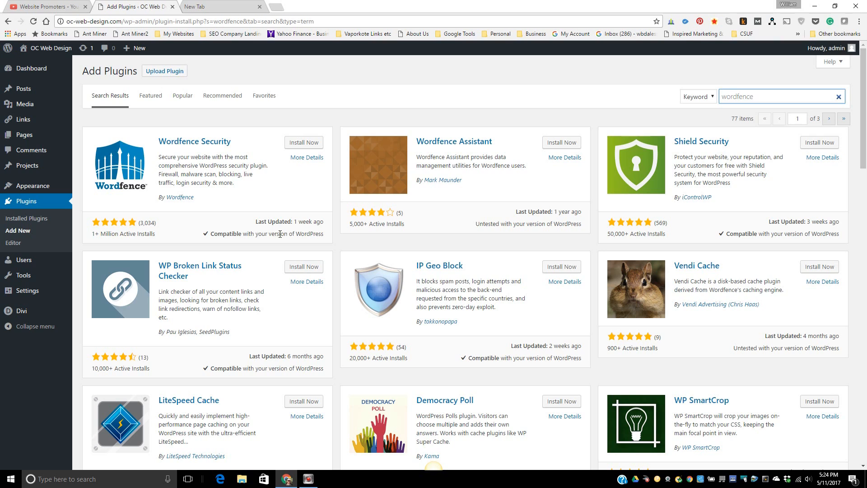
pyautogui.click(302, 147)
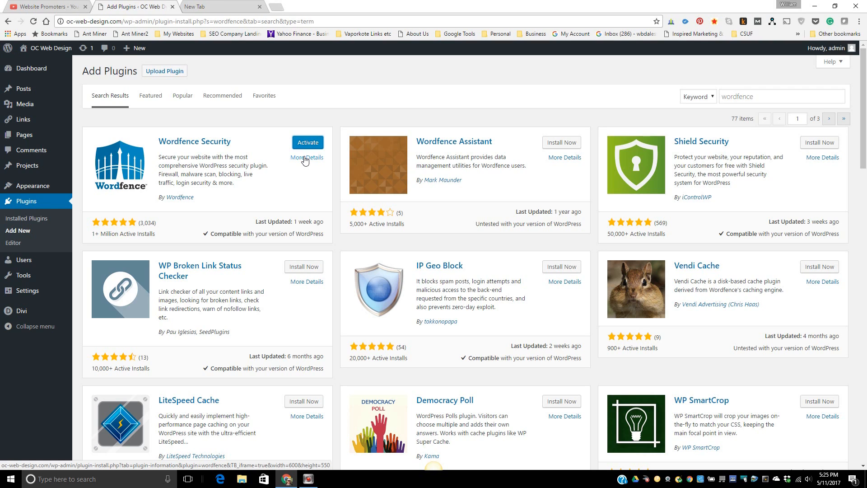
pyautogui.click(308, 144)
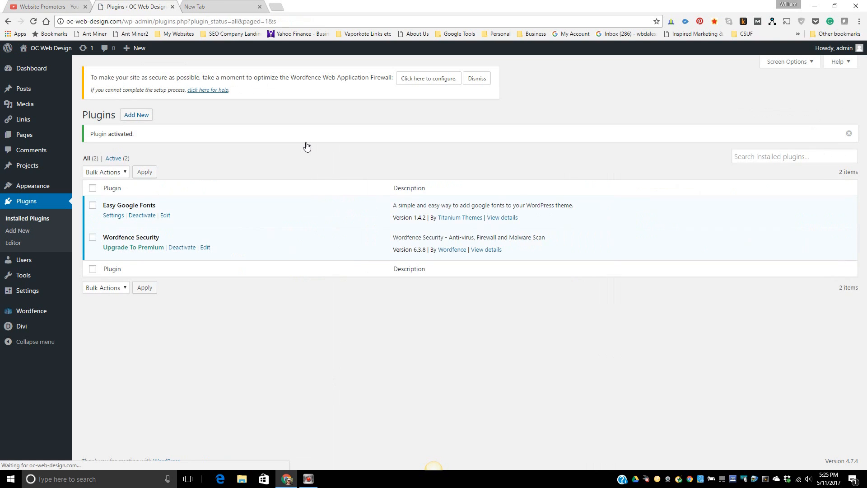
# - Search the directory for 'all in one seo', then install and activate All in One SEO Pack
pyautogui.click(136, 117)
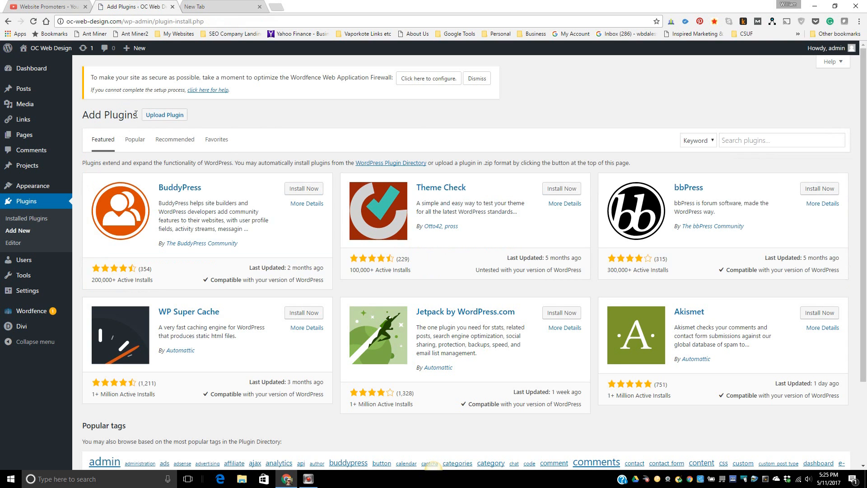
pyautogui.click(735, 142)
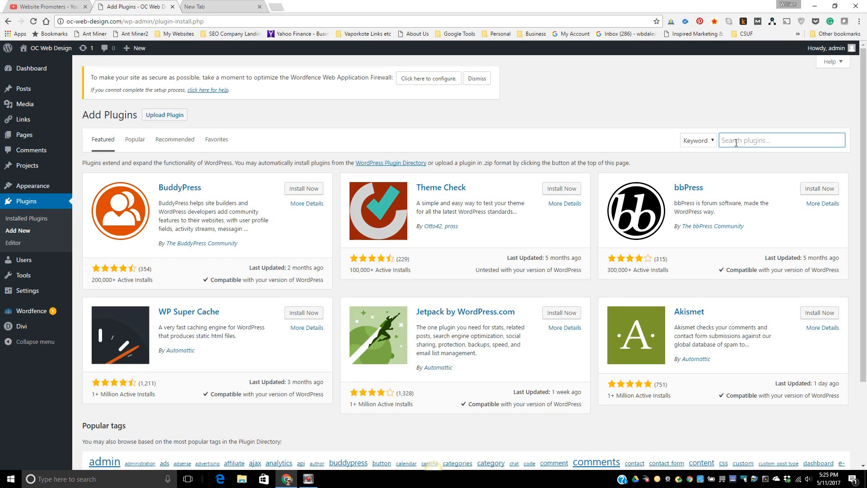
pyautogui.write('all in one')
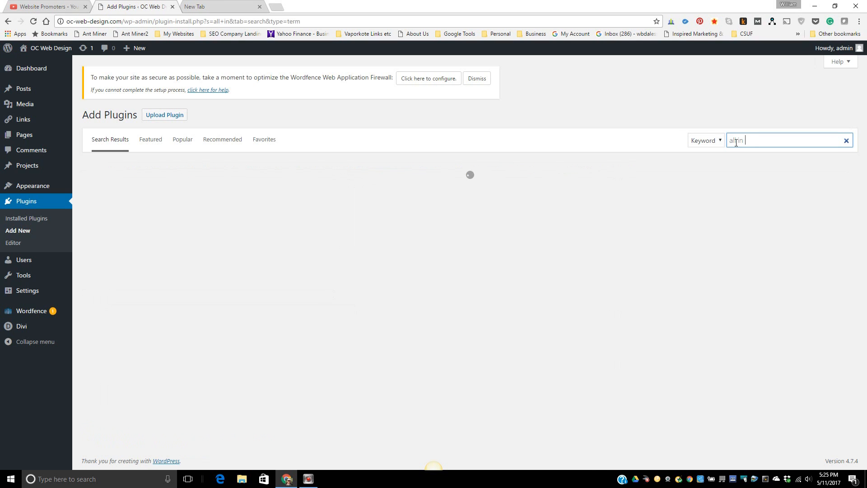
pyautogui.write(' seo')
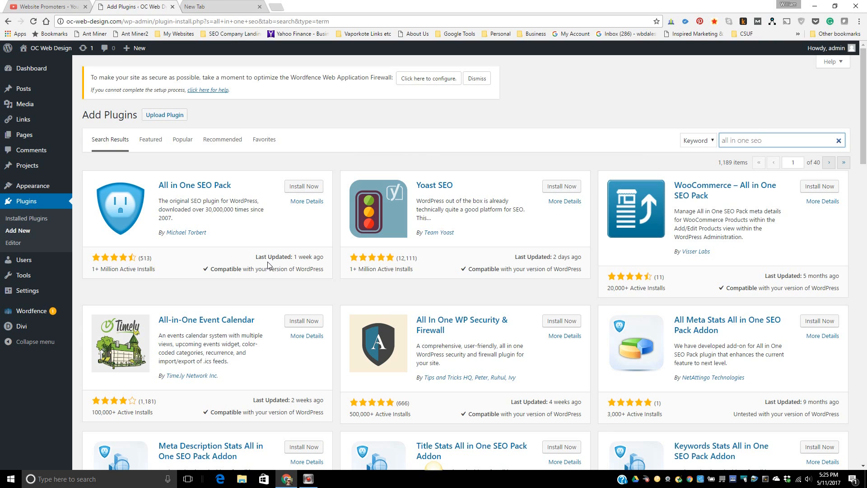
pyautogui.click(301, 188)
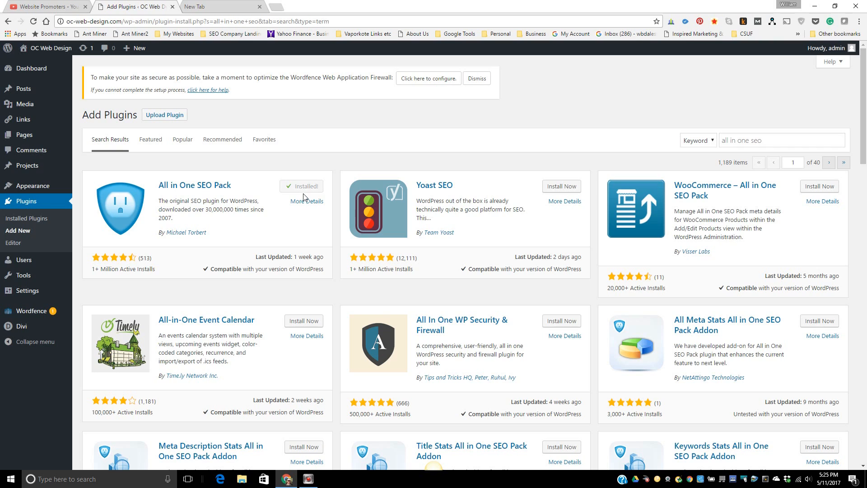
pyautogui.click(308, 187)
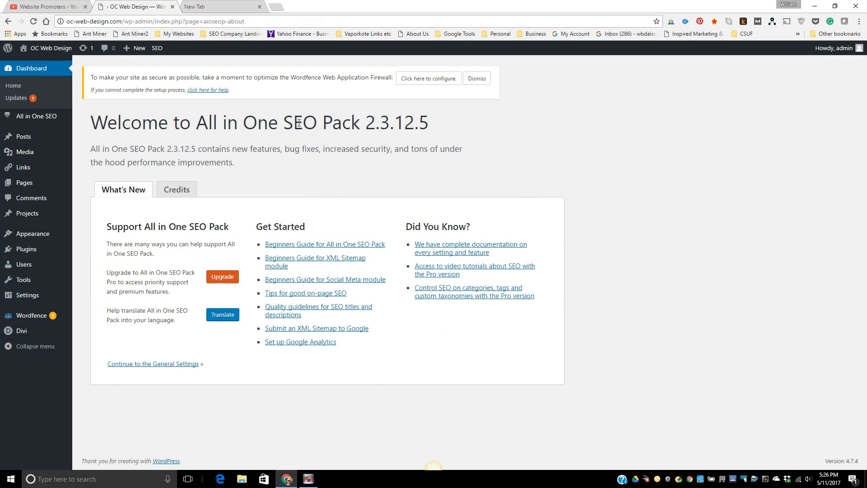
# - Dismiss the Wordfence firewall notice and search installed plugins for 'call', finding none
pyautogui.click(477, 79)
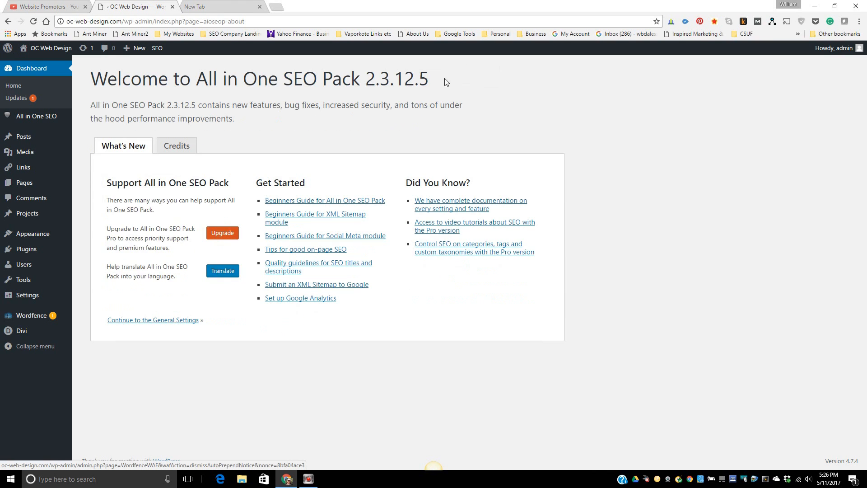
pyautogui.moveTo(1, 159)
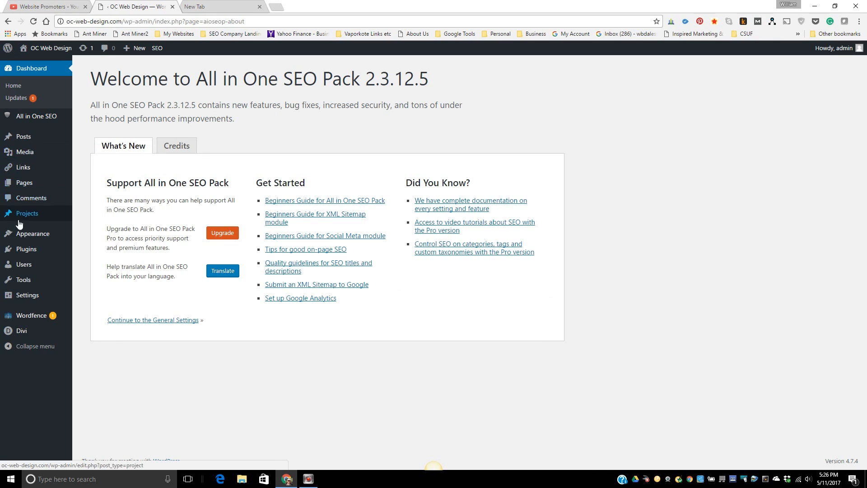
pyautogui.click(31, 251)
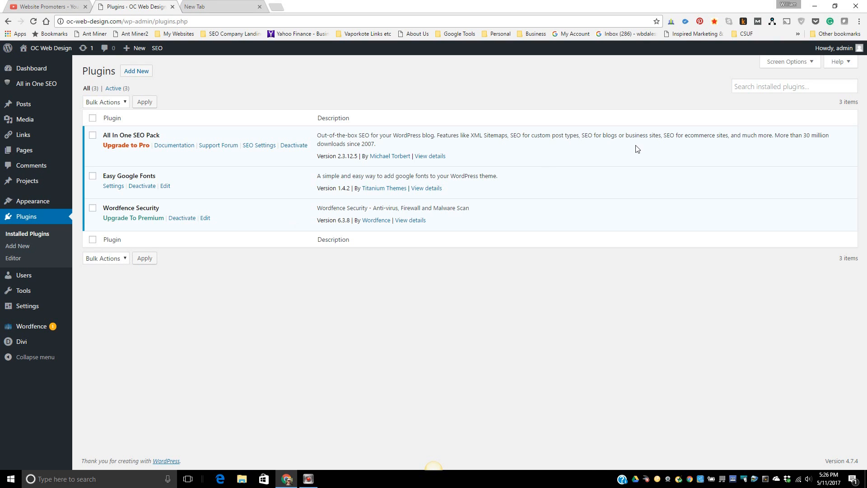
pyautogui.click(751, 88)
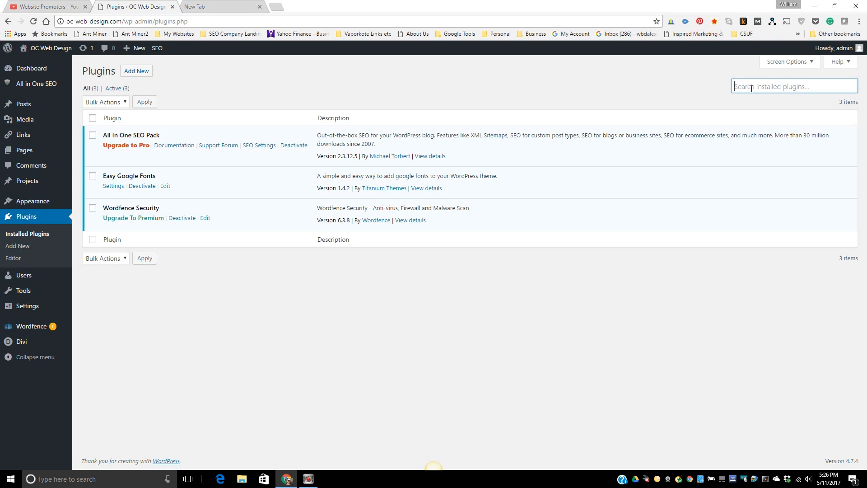
pyautogui.write('call')
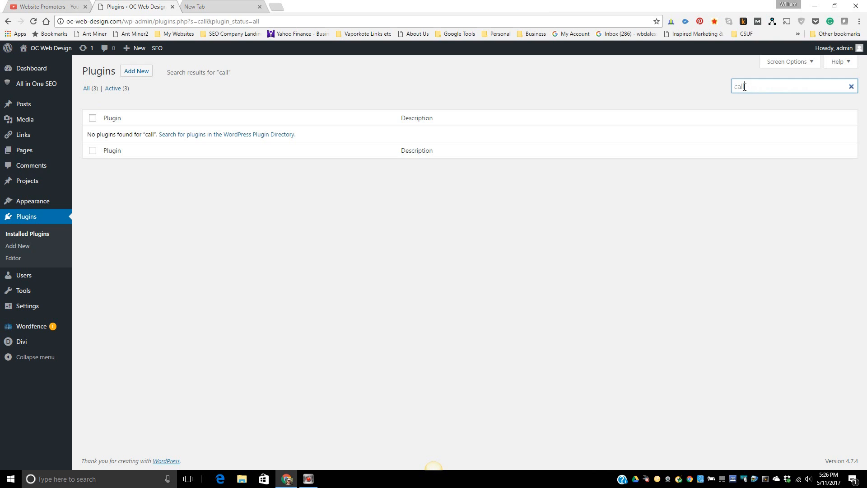
# - Search the plugin directory for 'call now button'
pyautogui.click(131, 71)
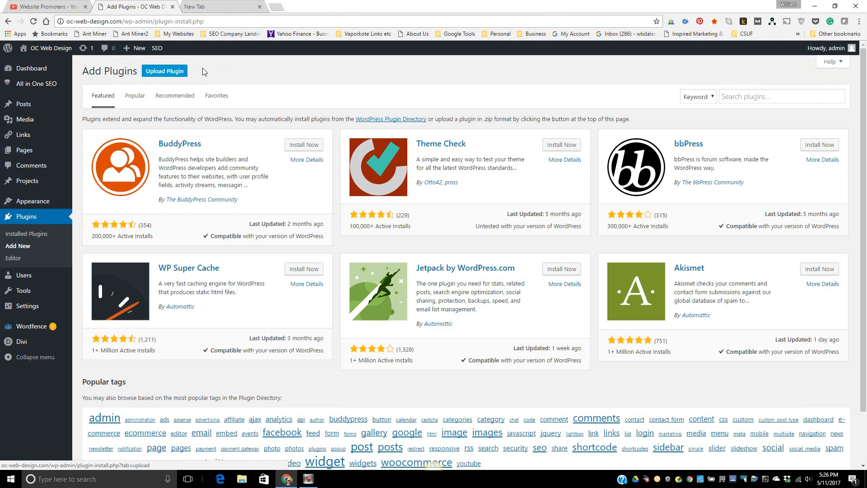
pyautogui.click(742, 97)
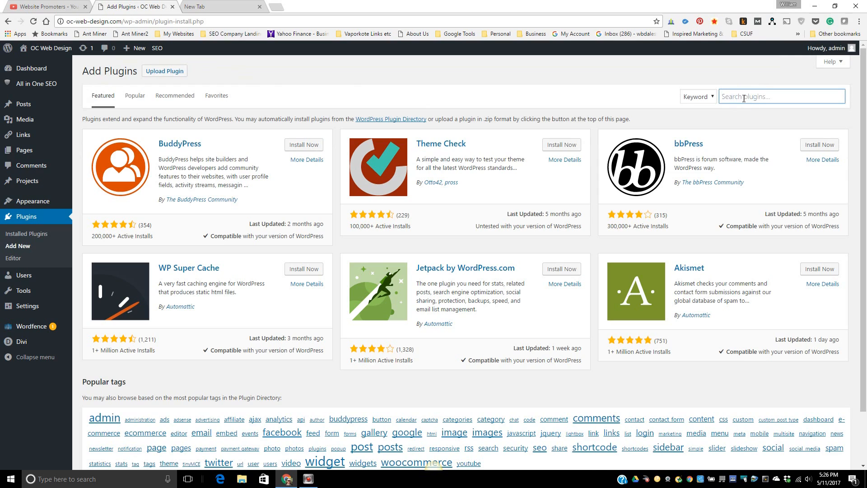
pyautogui.write('call now bu')
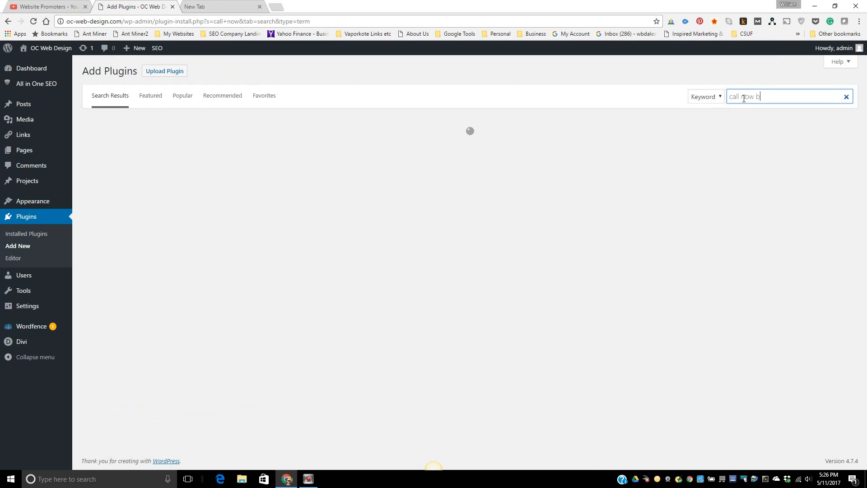
pyautogui.write('tton')
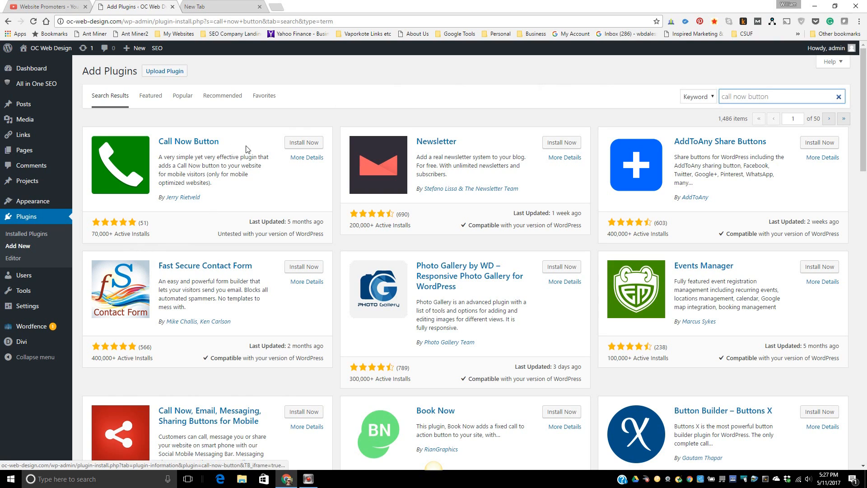
# - Install Call Now Button 0.1.3 from the results and activate it
pyautogui.click(297, 145)
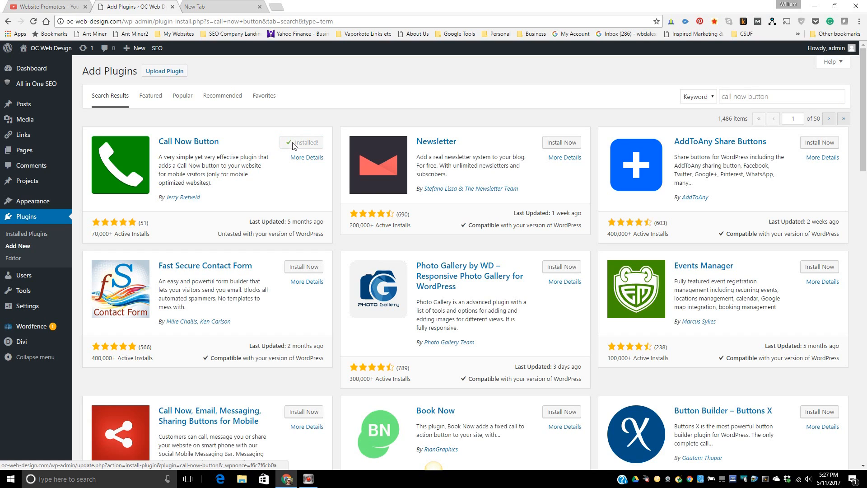
pyautogui.click(307, 144)
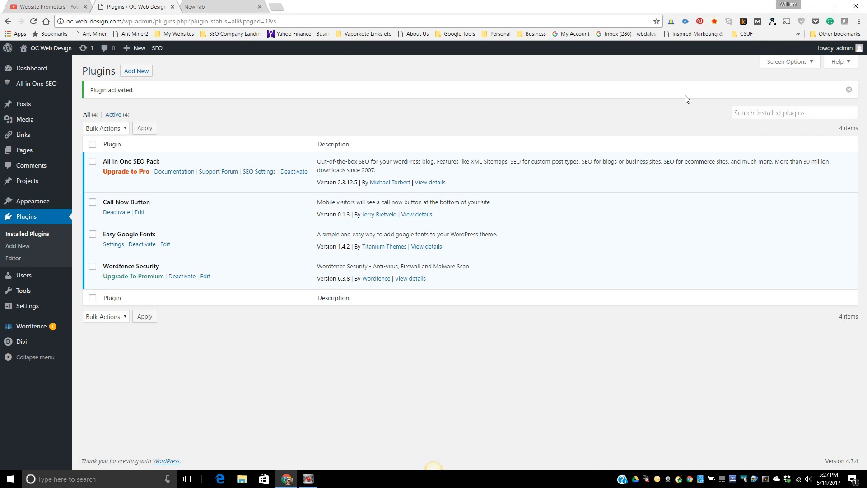
# - Search the directory for 'lockdown wp admin', then install and activate Lockdown WP Admin 2.3.2
pyautogui.click(129, 73)
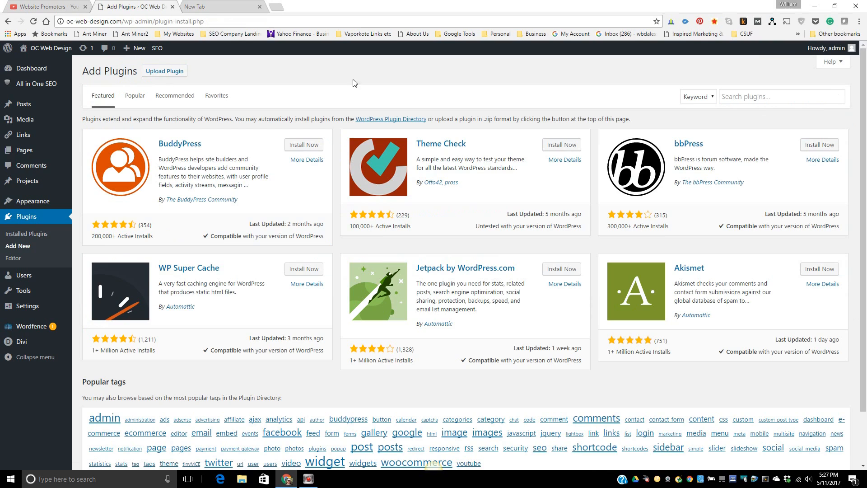
pyautogui.click(730, 98)
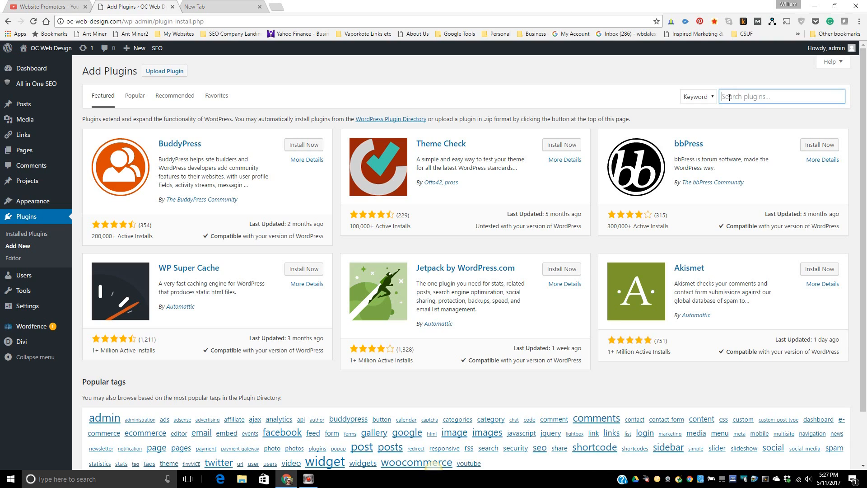
pyautogui.write('lockdown wp a')
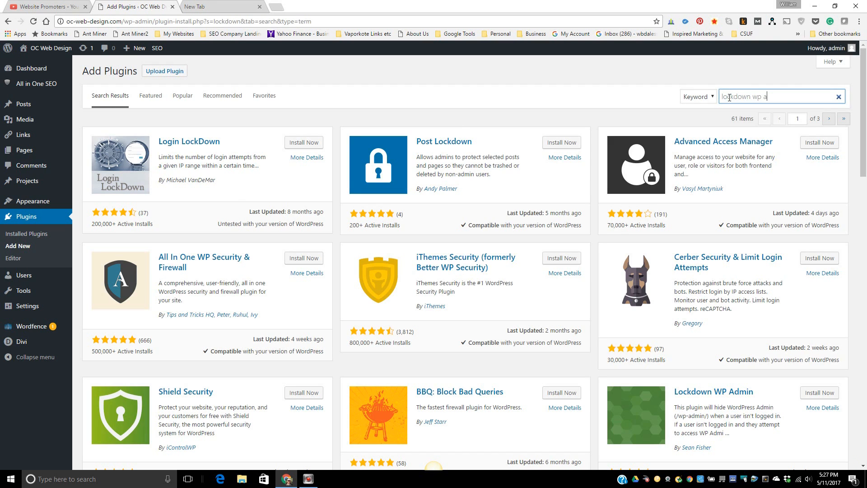
pyautogui.write('dmin')
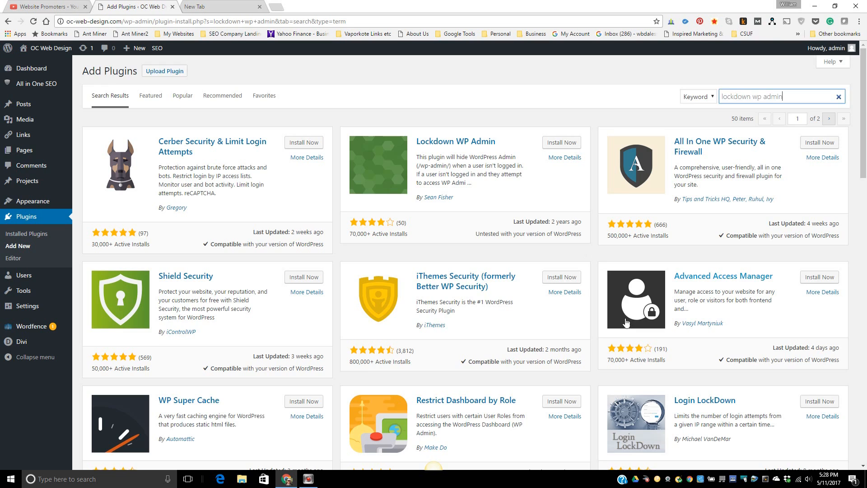
pyautogui.scroll(-1, 625, 315)
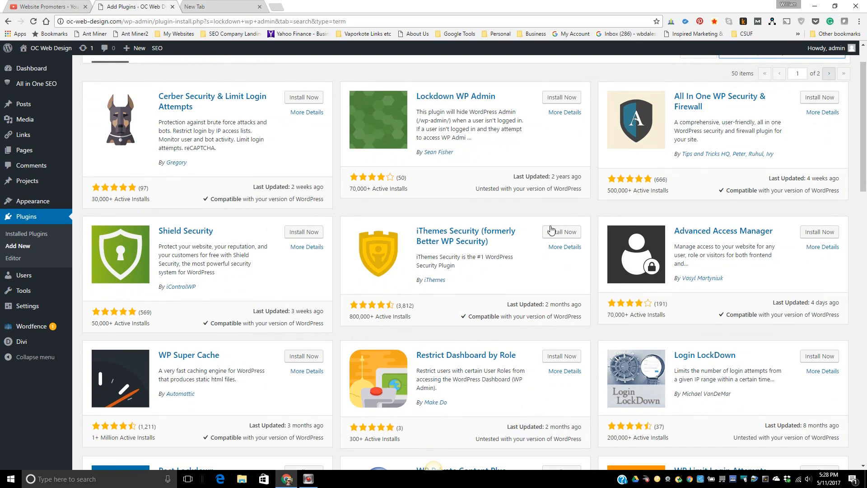
pyautogui.scroll(1, 558, 230)
pyautogui.click(561, 143)
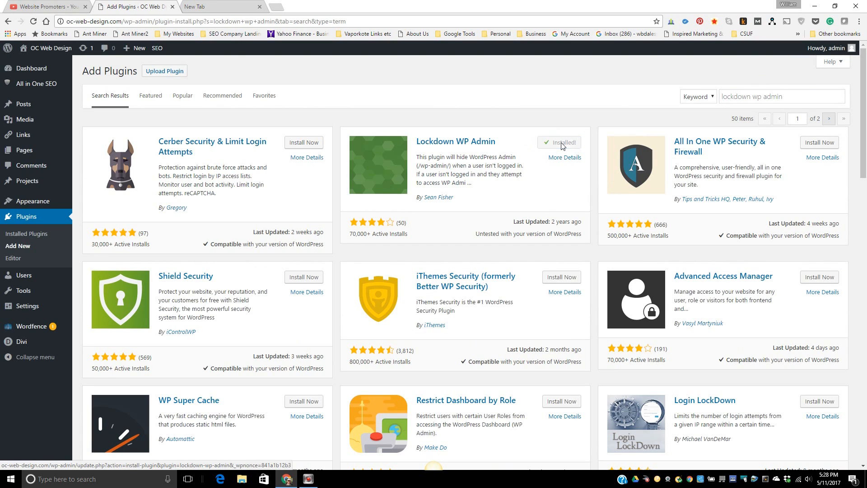
pyautogui.click(564, 144)
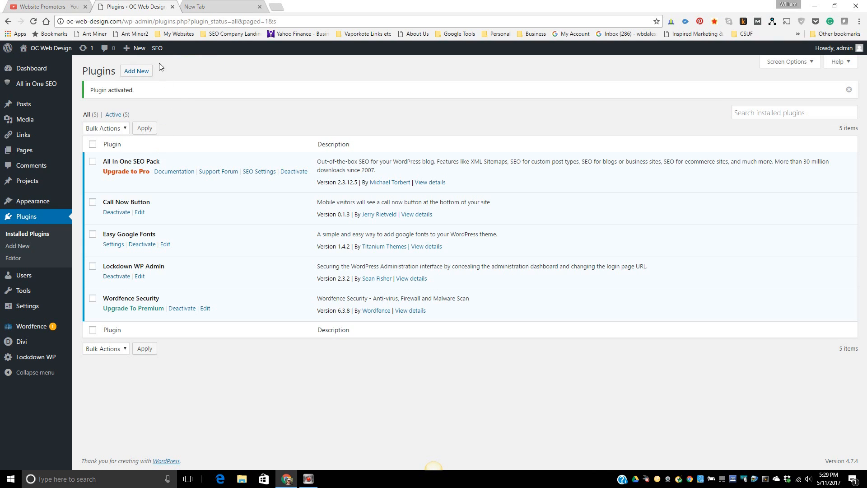
# - Open All in One SEO Pack General Settings from the SEO item in the admin bar
pyautogui.moveTo(157, 53)
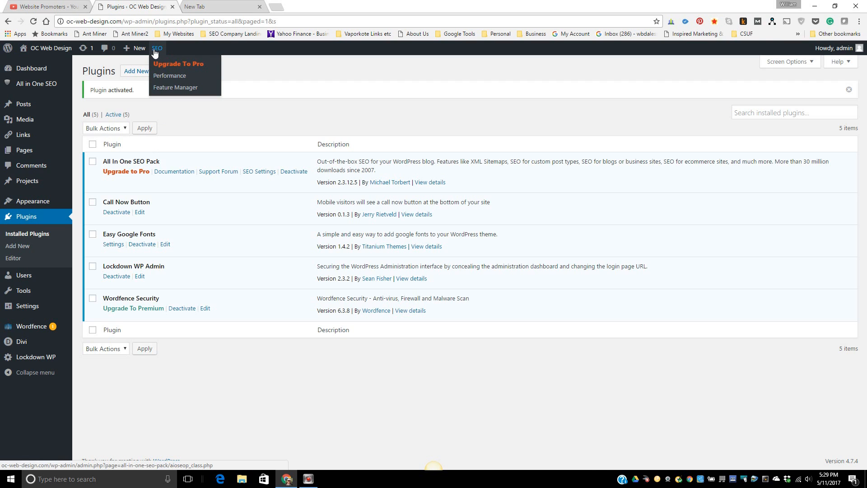
pyautogui.click(158, 51)
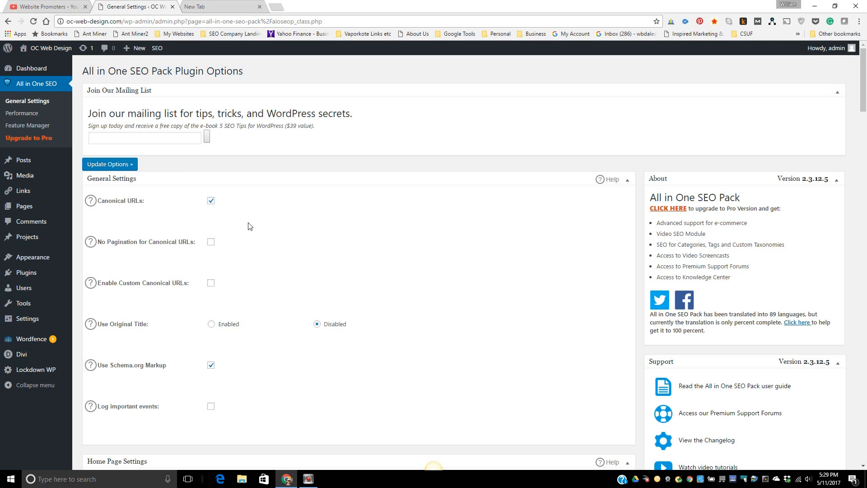
pyautogui.scroll(-1, 420, 282)
pyautogui.scroll(-4, 420, 283)
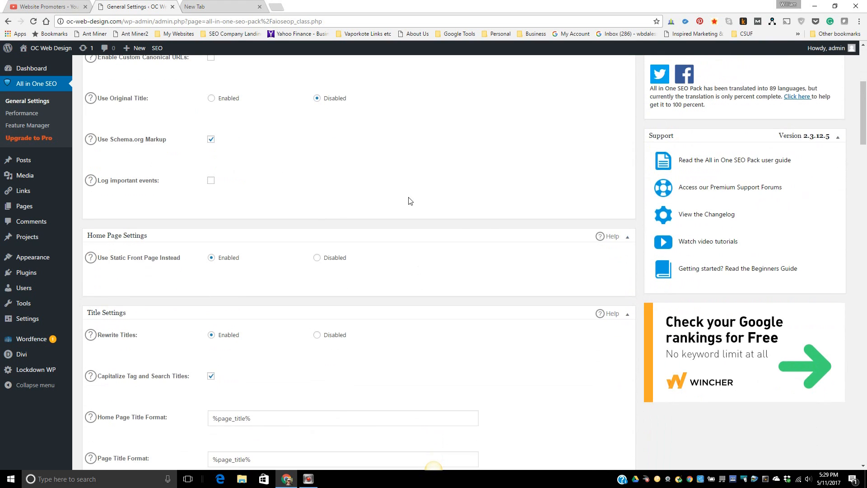
pyautogui.scroll(-1, 532, 262)
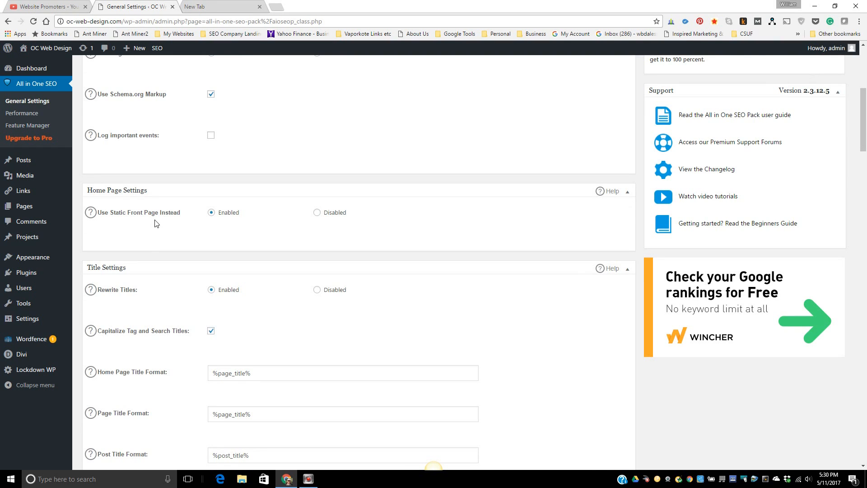
pyautogui.scroll(-2, 496, 285)
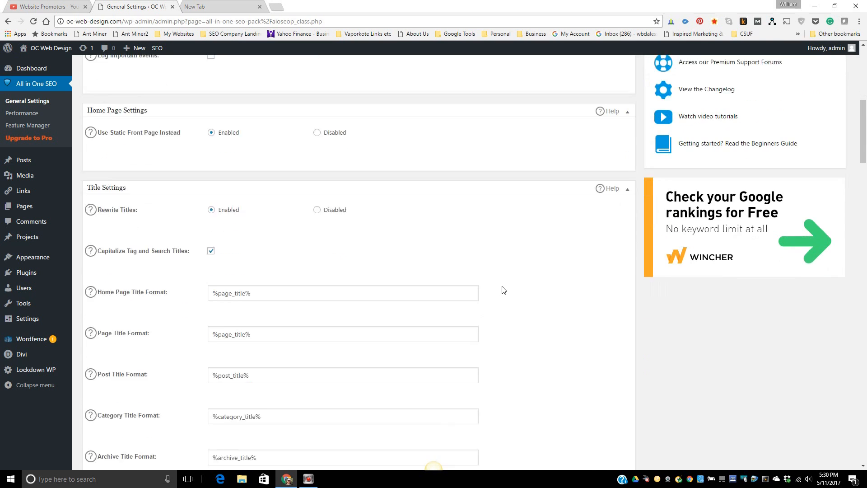
pyautogui.scroll(-1, 503, 290)
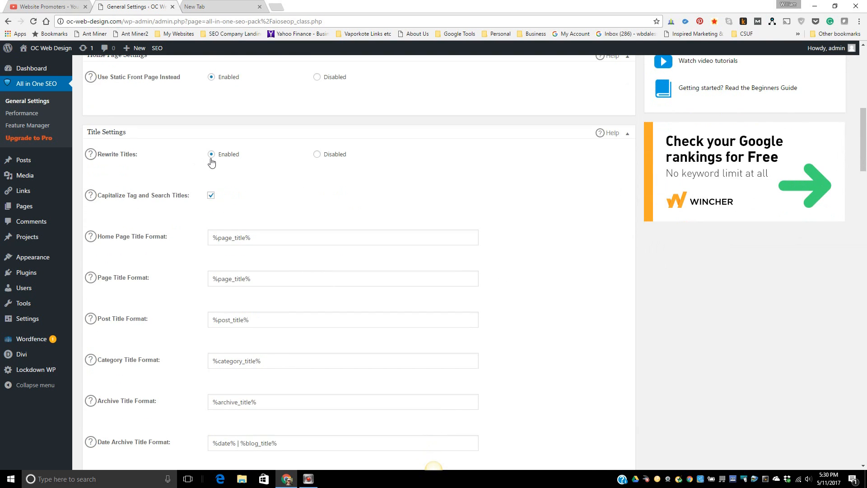
pyautogui.scroll(-2, 527, 290)
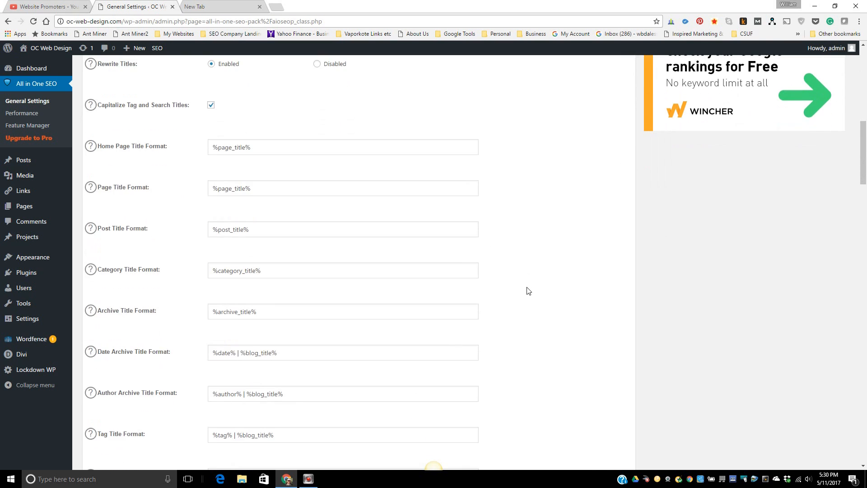
pyautogui.scroll(-1, 528, 291)
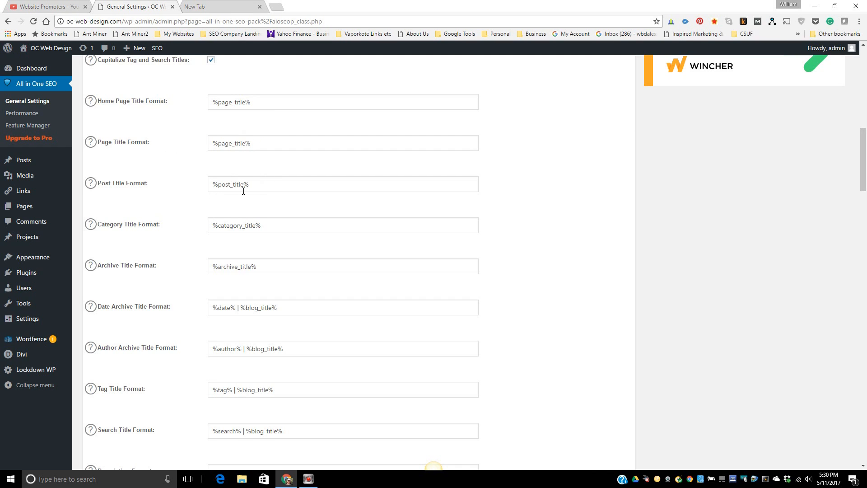
pyautogui.scroll(-1, 517, 312)
pyautogui.scroll(-4, 517, 312)
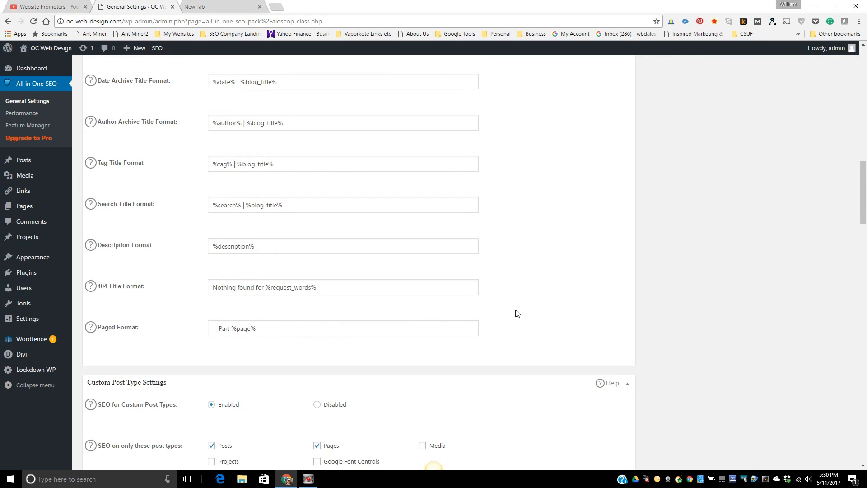
pyautogui.scroll(-1, 517, 312)
pyautogui.scroll(-1, 517, 313)
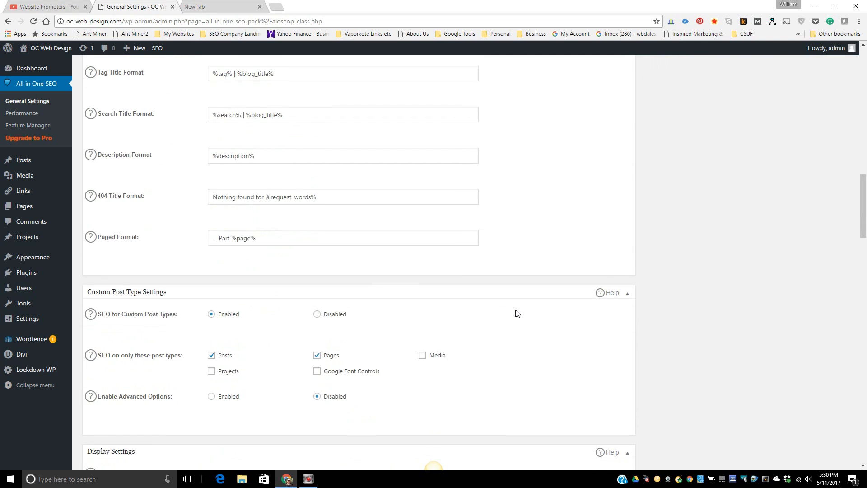
pyautogui.scroll(-2, 517, 313)
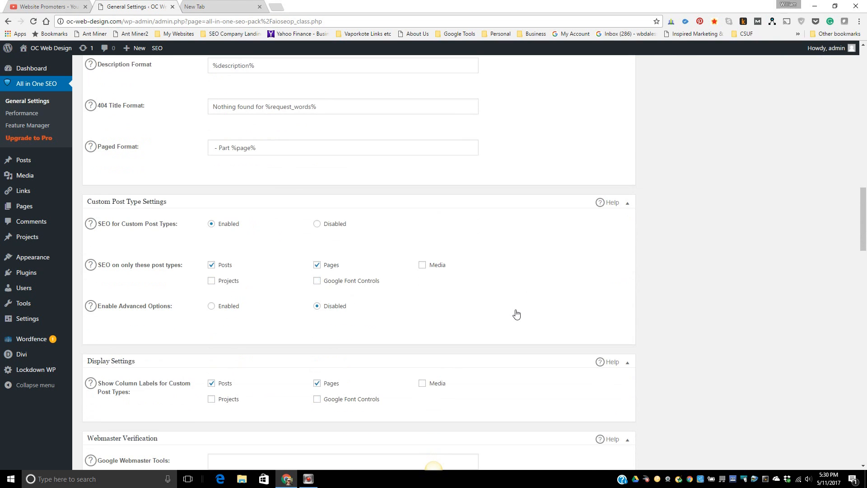
pyautogui.scroll(-2, 517, 313)
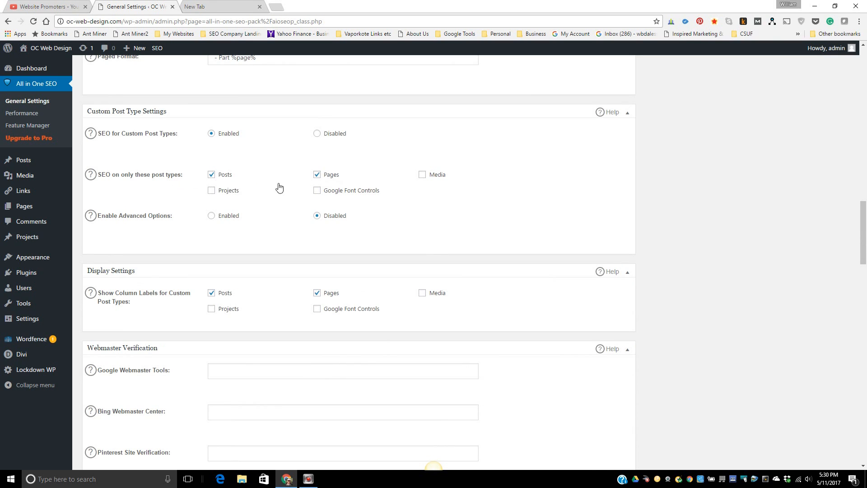
pyautogui.scroll(-2, 551, 251)
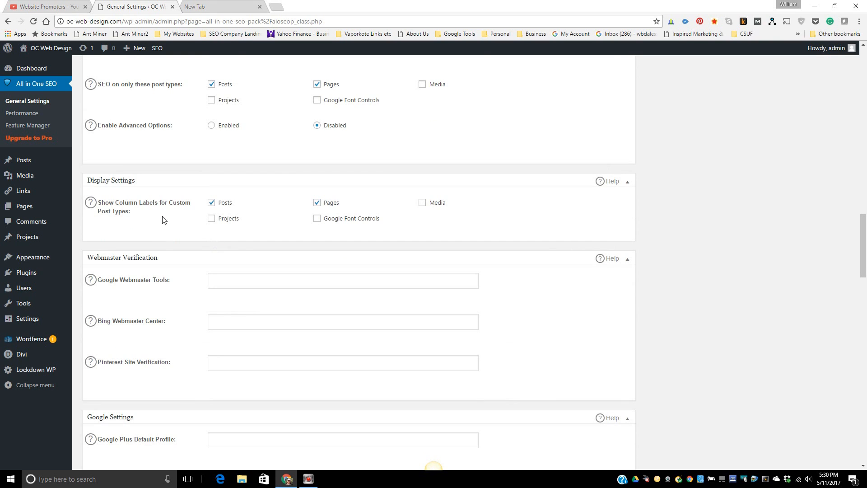
pyautogui.scroll(-2, 491, 263)
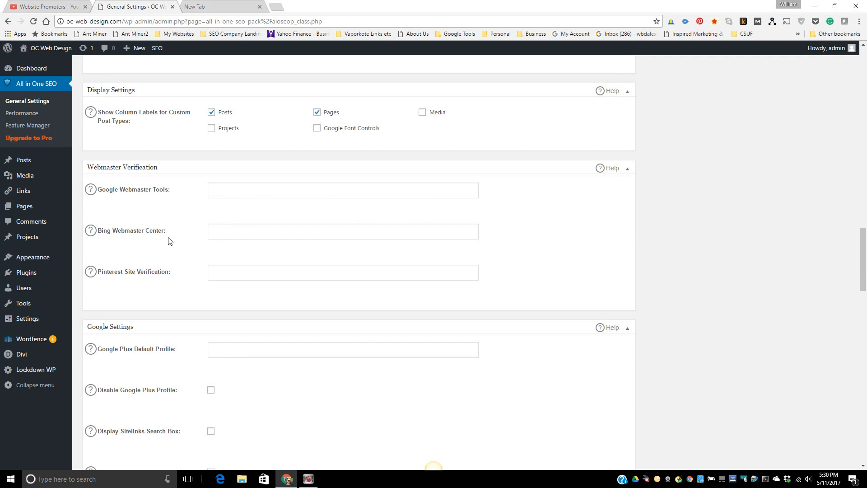
pyautogui.scroll(-2, 610, 316)
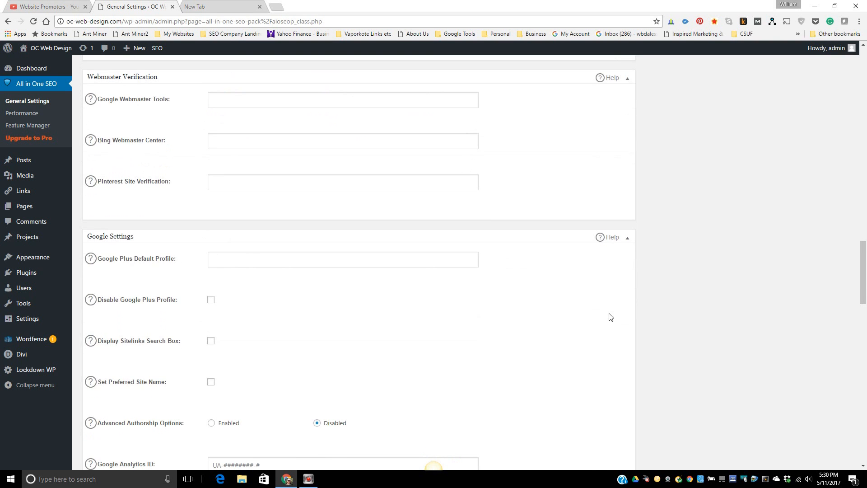
pyautogui.scroll(-2, 610, 316)
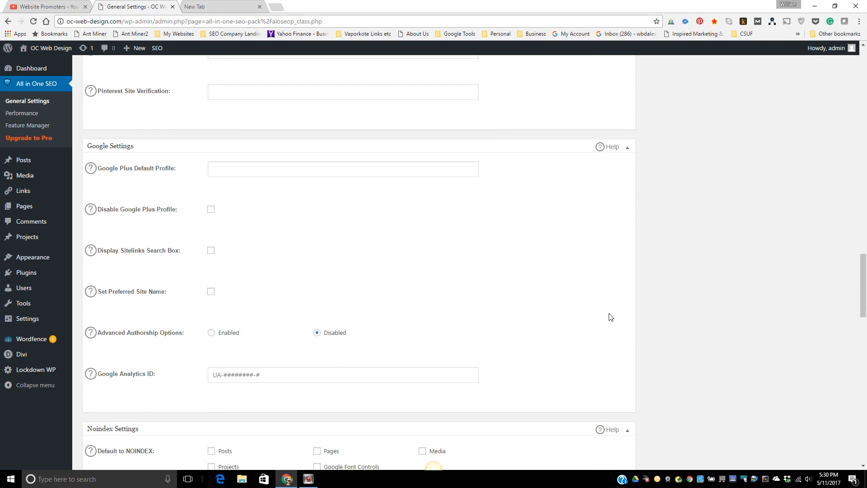
pyautogui.scroll(-4, 611, 317)
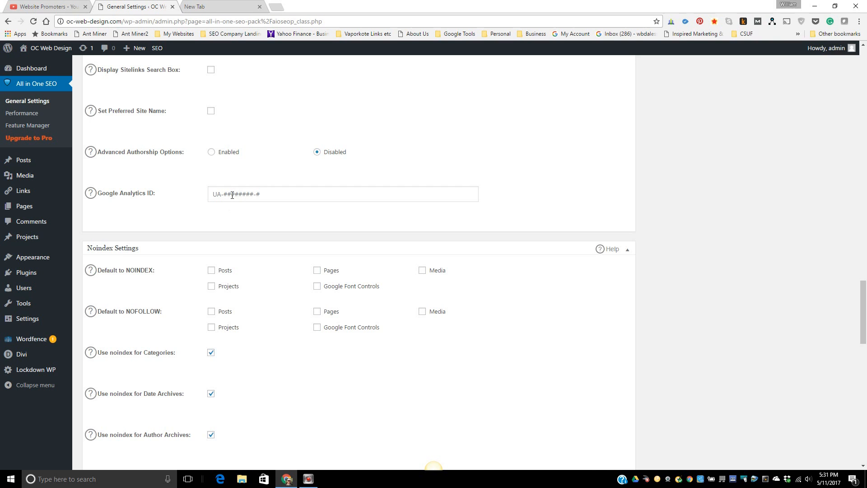
pyautogui.scroll(-2, 536, 291)
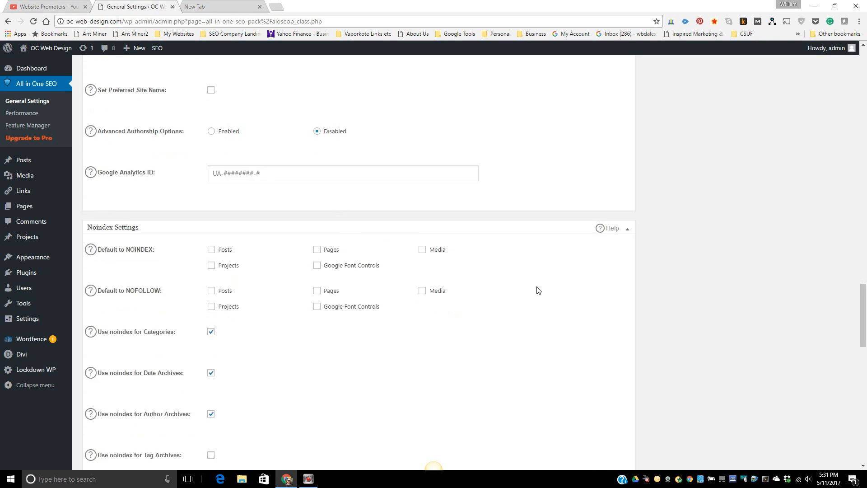
pyautogui.scroll(-3, 538, 290)
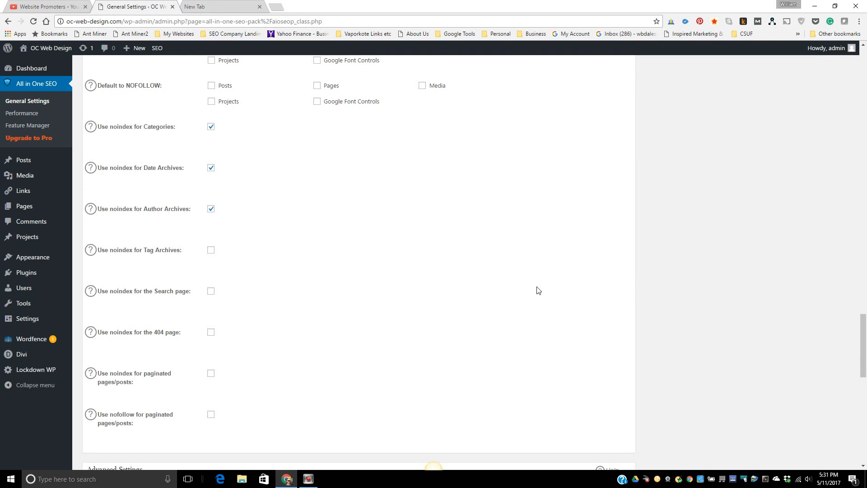
pyautogui.scroll(-5, 538, 290)
pyautogui.scroll(-4, 538, 290)
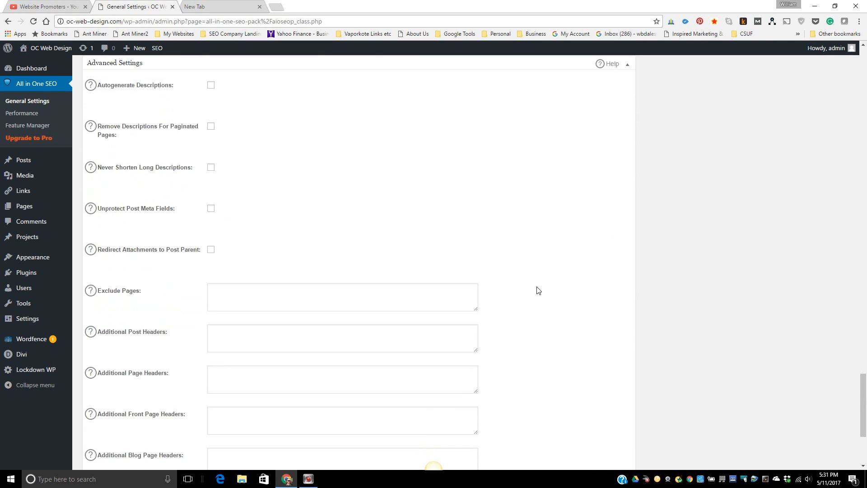
pyautogui.scroll(-4, 538, 290)
pyautogui.scroll(7, 538, 290)
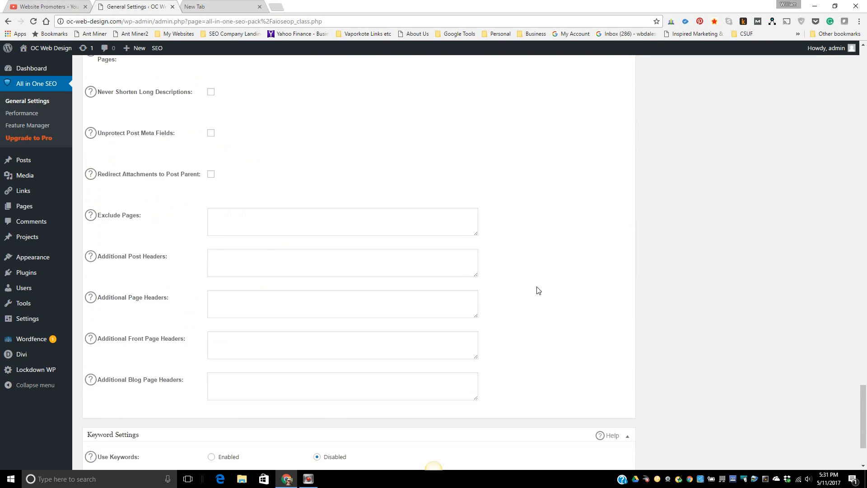
pyautogui.scroll(-7, 540, 291)
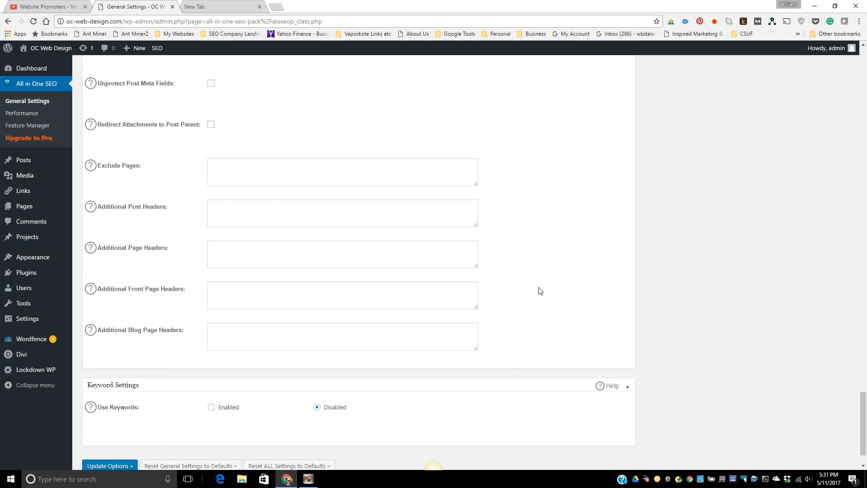
# - Apply the All in One SEO Pack general settings with Update Options
pyautogui.click(109, 420)
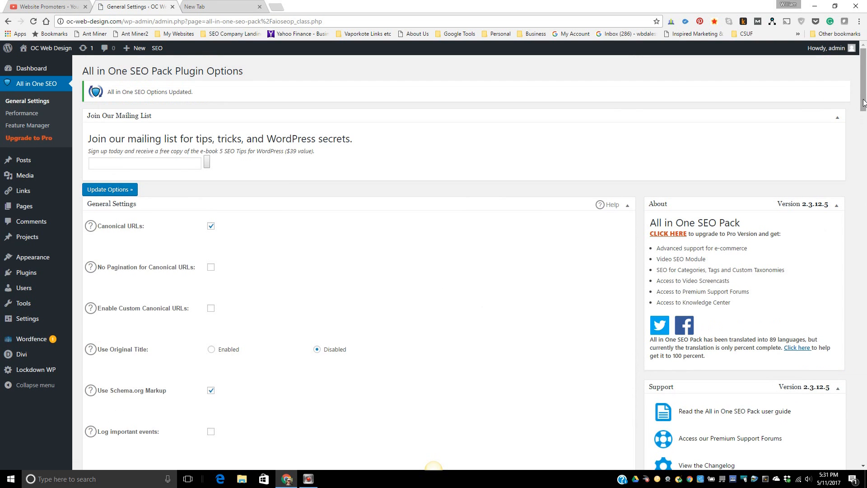
pyautogui.moveTo(863, 102)
pyautogui.mouseDown()
pyautogui.moveTo(864, 153)
pyautogui.moveTo(863, 96)
pyautogui.mouseUp()
# - Open the Home front page for editing from the All Pages list
pyautogui.moveTo(18, 211)
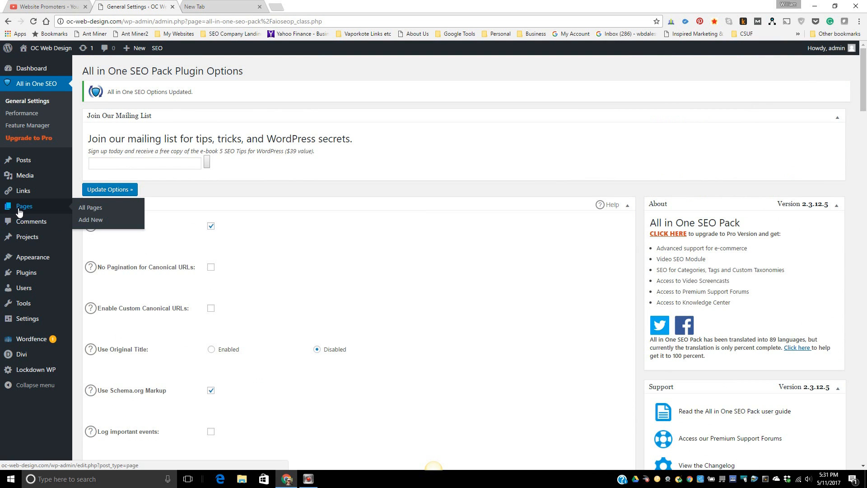
pyautogui.click(19, 210)
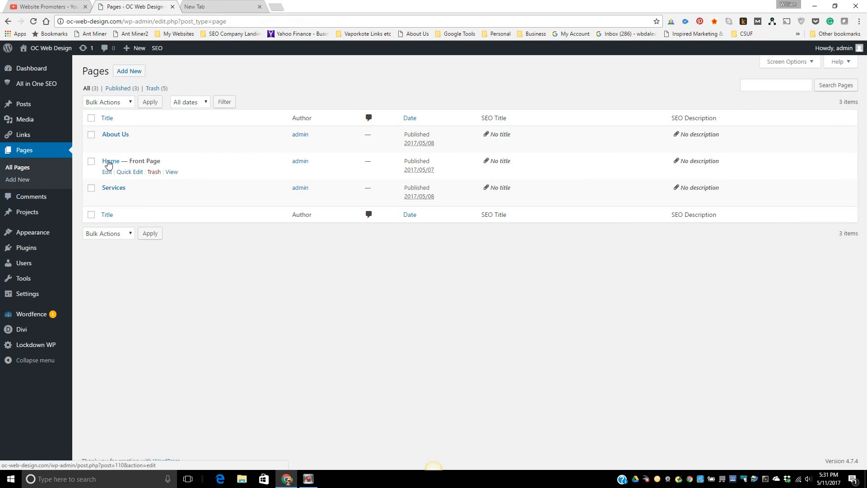
pyautogui.click(106, 173)
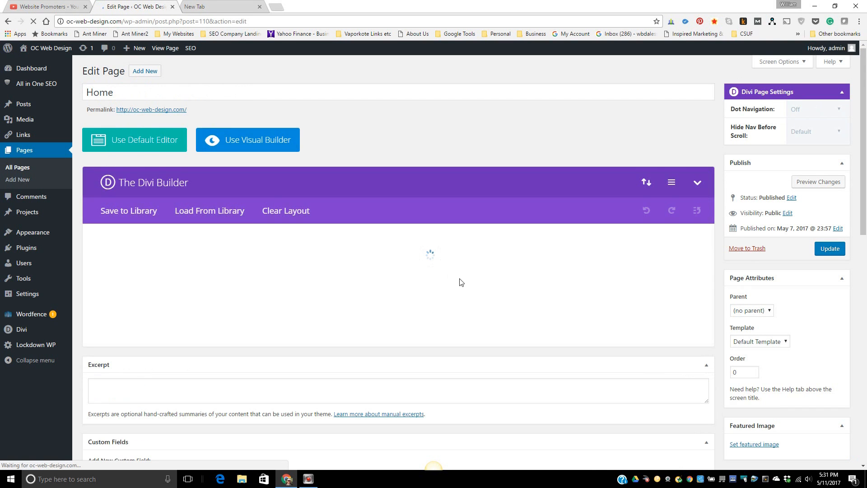
# - Check the Home page's empty All in One SEO description and title fields
pyautogui.scroll(-3, 740, 274)
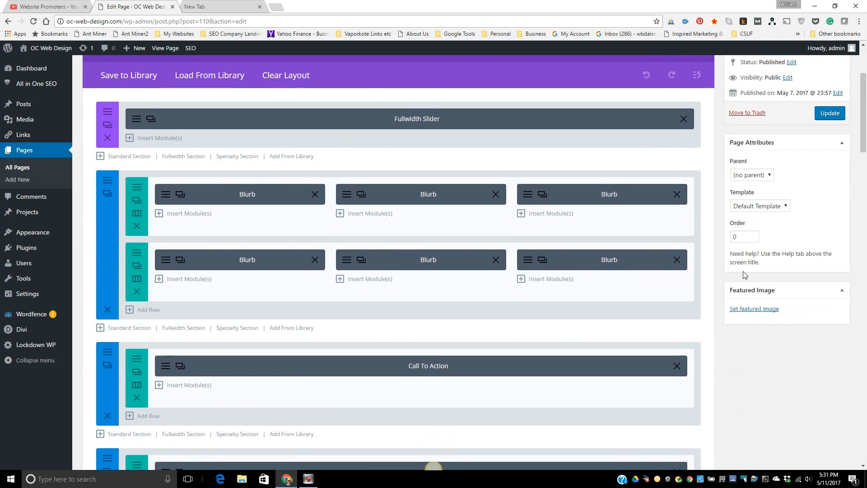
pyautogui.scroll(-12, 741, 272)
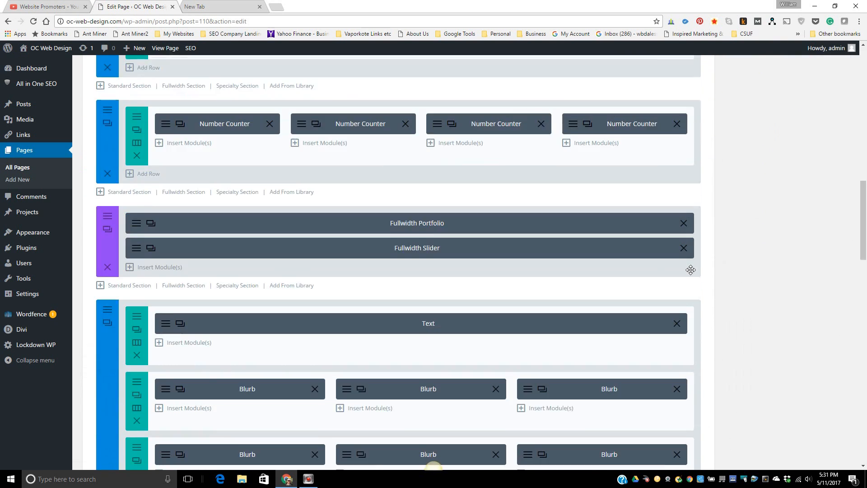
pyautogui.scroll(-10, 690, 269)
pyautogui.scroll(-6, 682, 269)
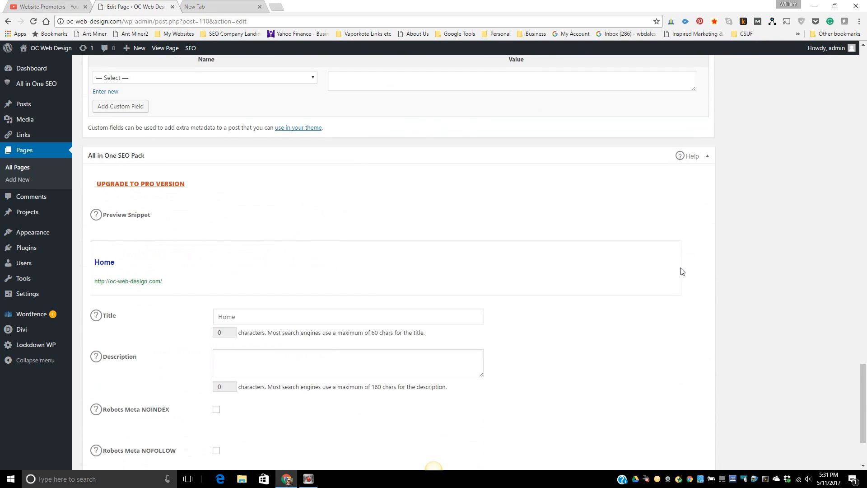
pyautogui.scroll(-3, 681, 271)
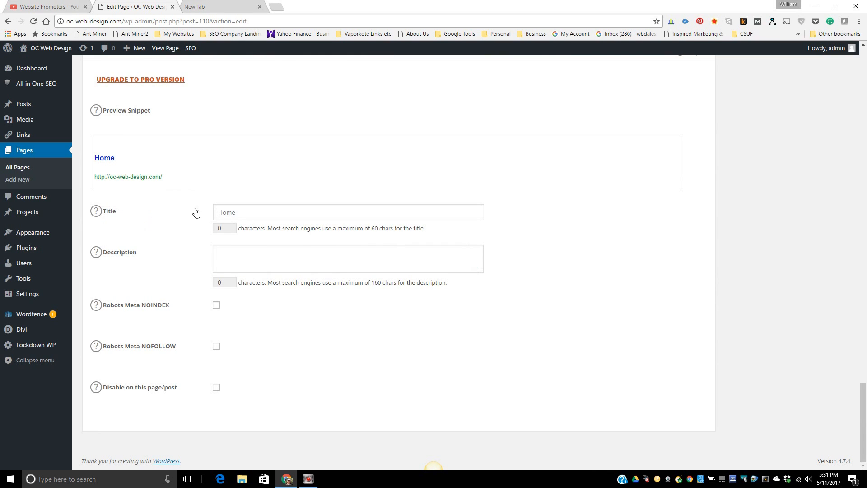
pyautogui.click(227, 257)
pyautogui.click(224, 258)
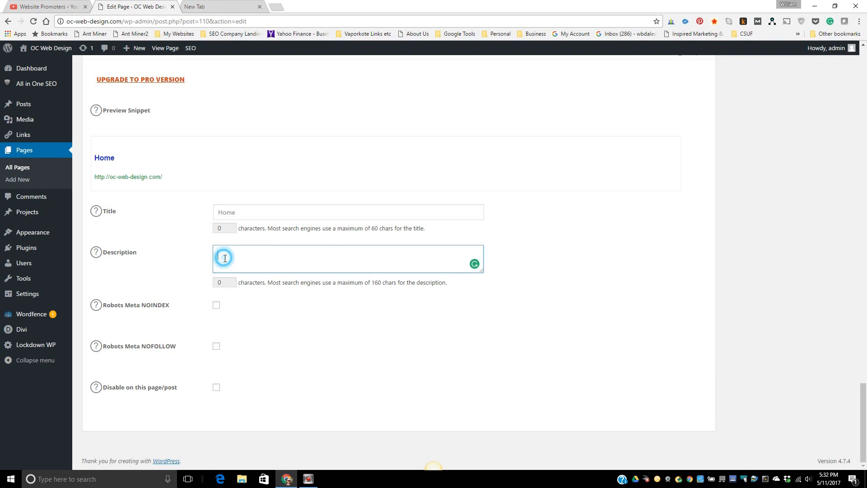
pyautogui.click(248, 212)
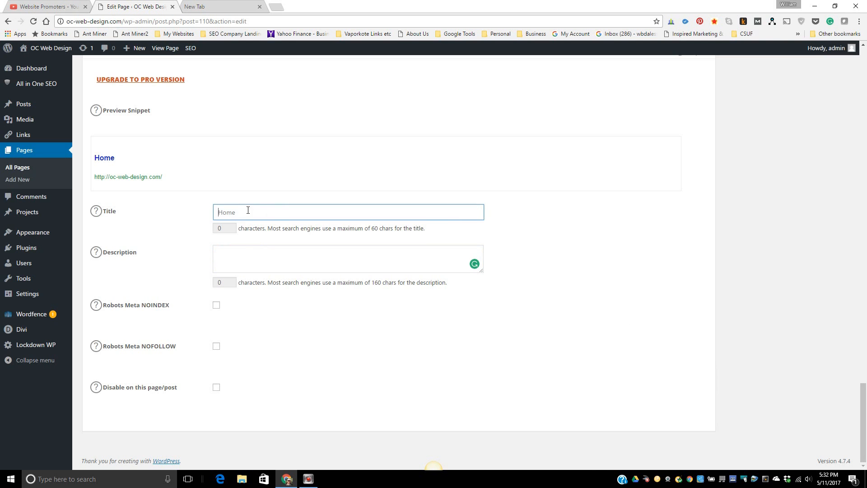
pyautogui.scroll(15, 477, 271)
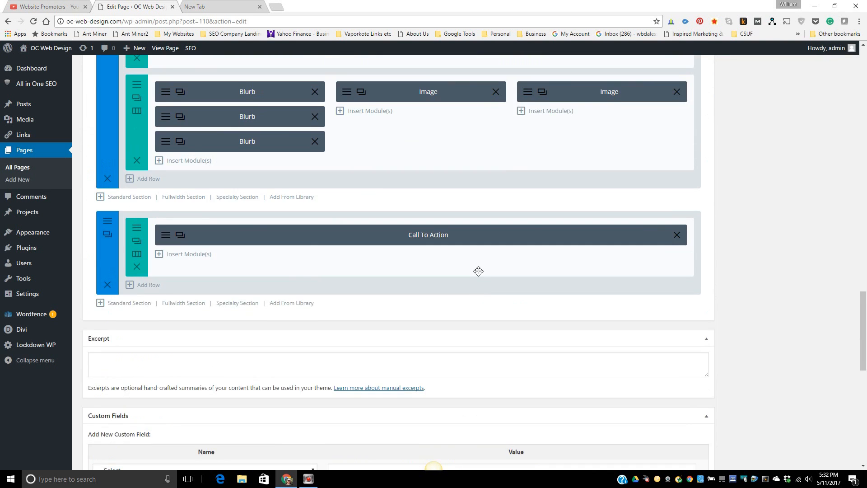
pyautogui.scroll(15, 477, 276)
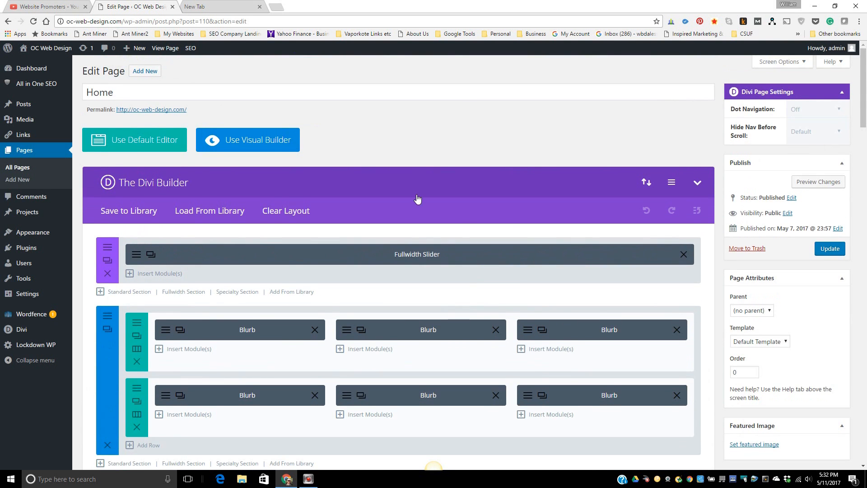
# - Open the Call Now Button settings page from the Settings menu
pyautogui.click(23, 248)
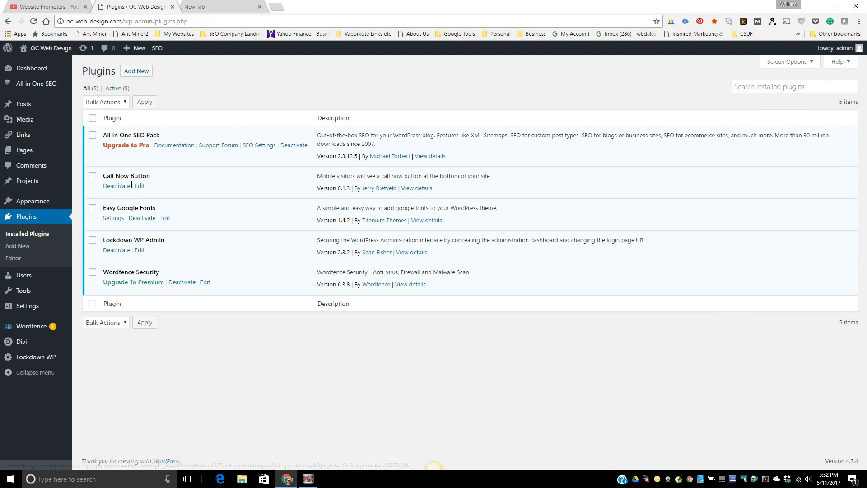
pyautogui.moveTo(36, 207)
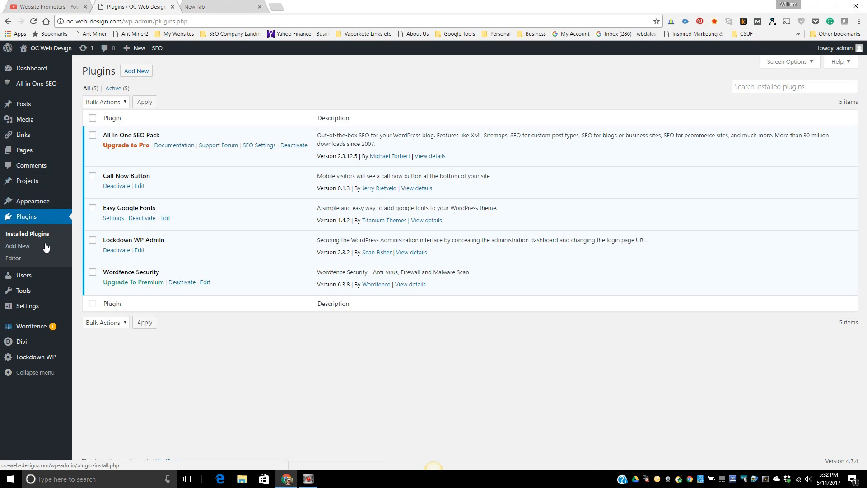
pyautogui.moveTo(41, 312)
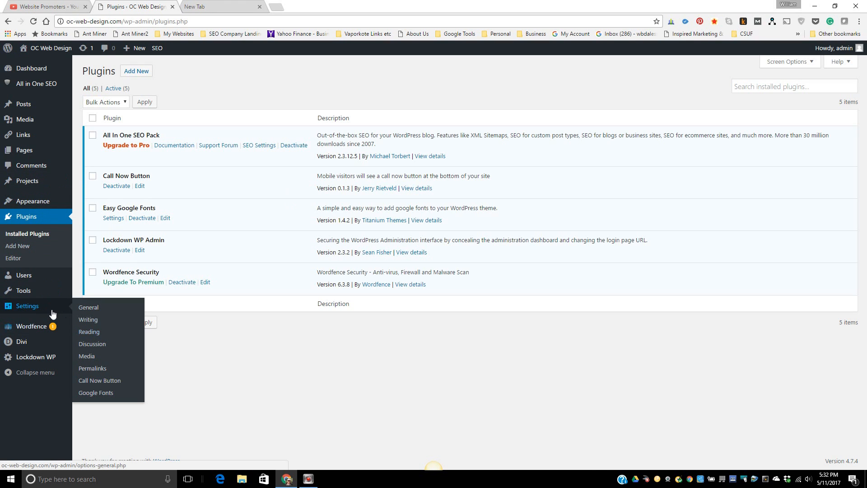
pyautogui.click(105, 381)
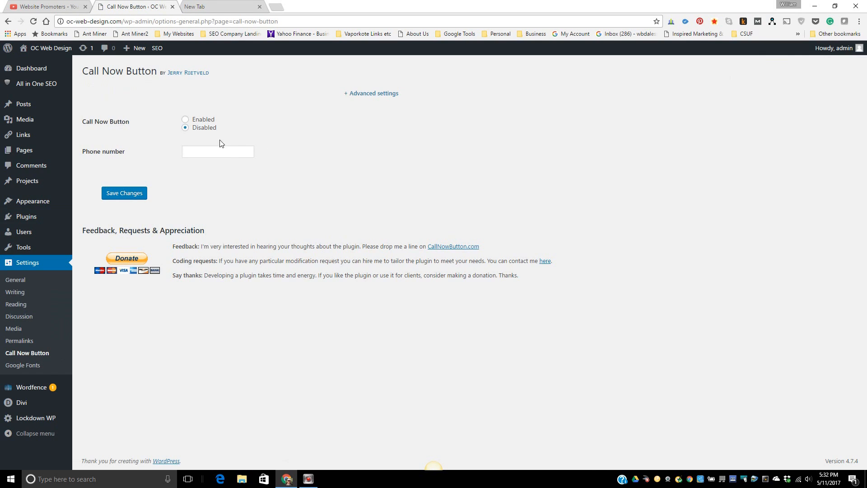
# - Enter the business phone number, keep the call button Disabled, and save the settings
pyautogui.click(186, 128)
pyautogui.click(193, 153)
pyautogui.click(126, 198)
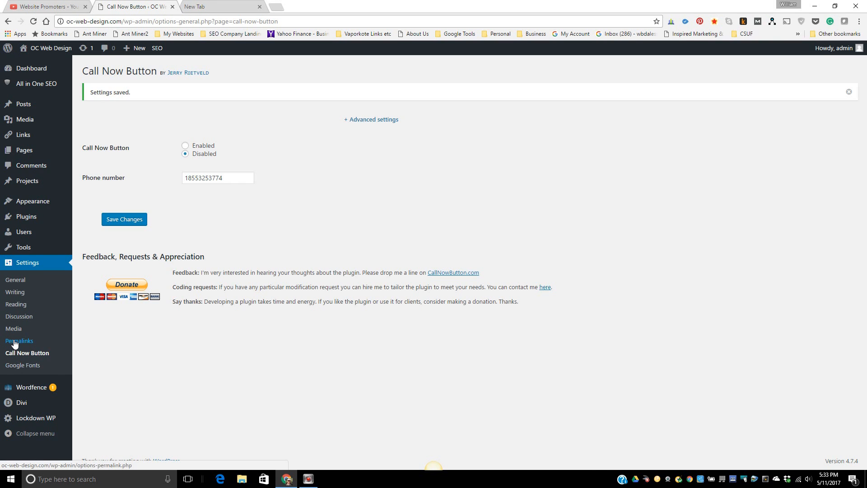
# - Open the Easy Google Fonts page via Plugins and Settings > Google Fonts
pyautogui.moveTo(26, 221)
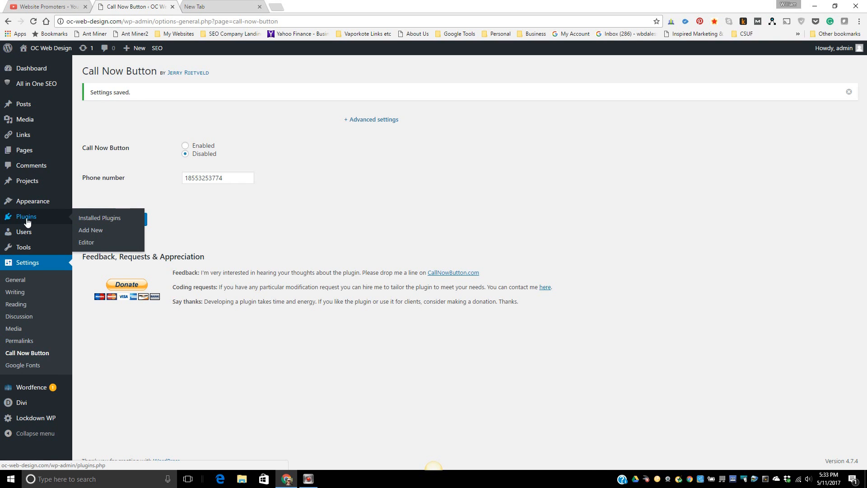
pyautogui.click(27, 222)
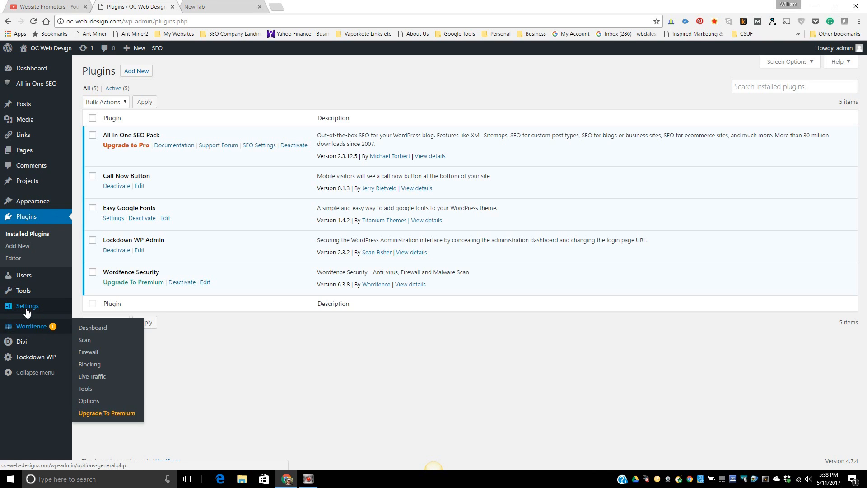
pyautogui.moveTo(27, 311)
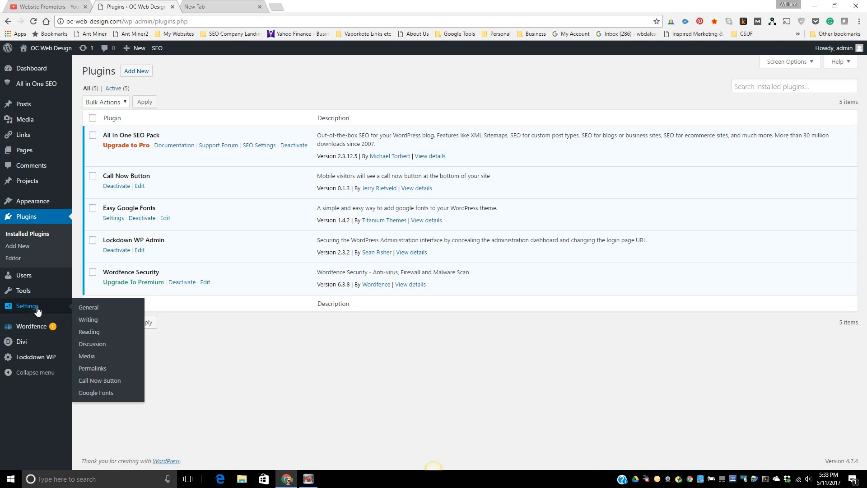
pyautogui.click(95, 393)
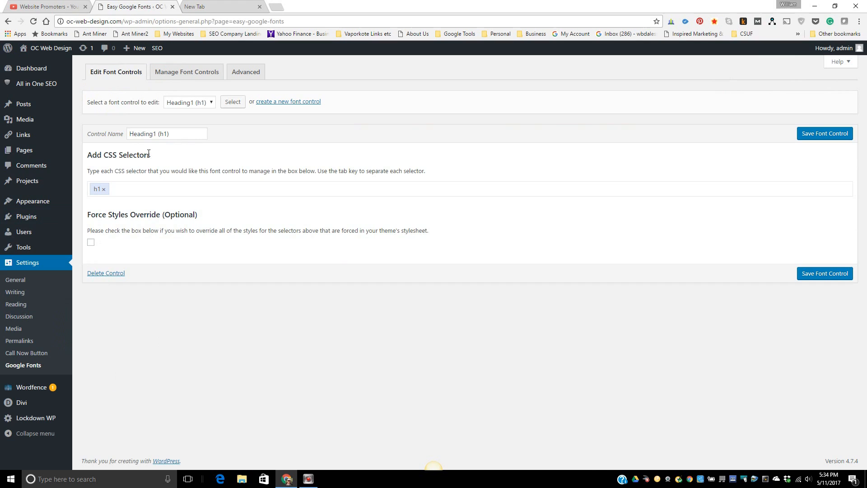
# - Delete the Heading1 (h1) row in Manage Font Controls and confirm
pyautogui.click(181, 81)
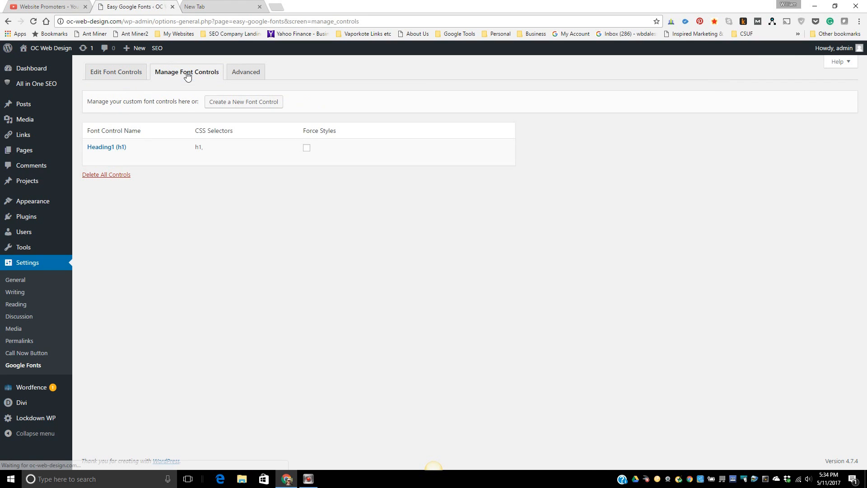
pyautogui.moveTo(93, 161)
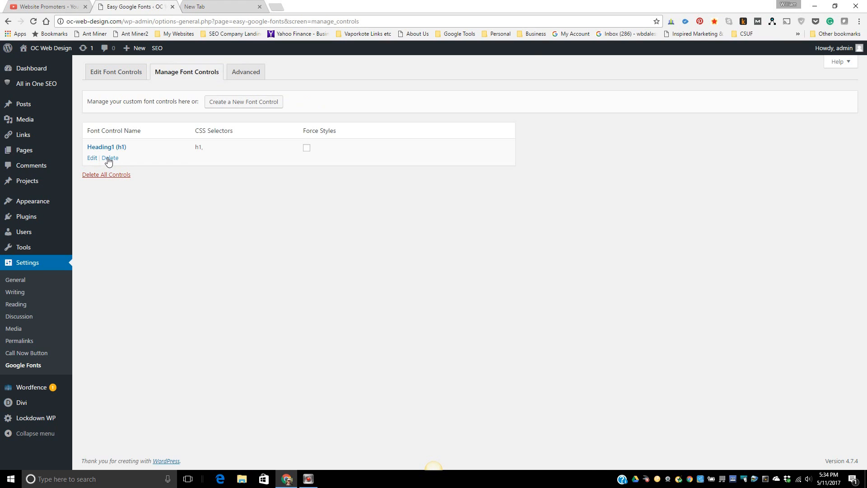
pyautogui.click(109, 158)
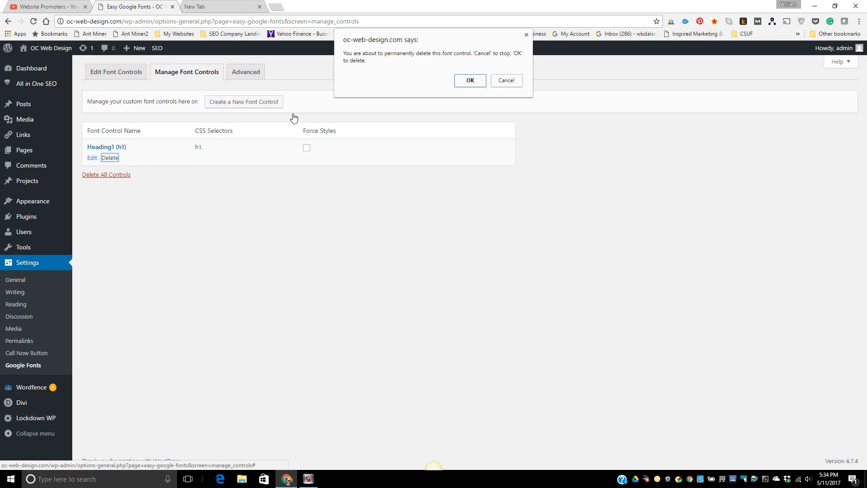
pyautogui.click(470, 80)
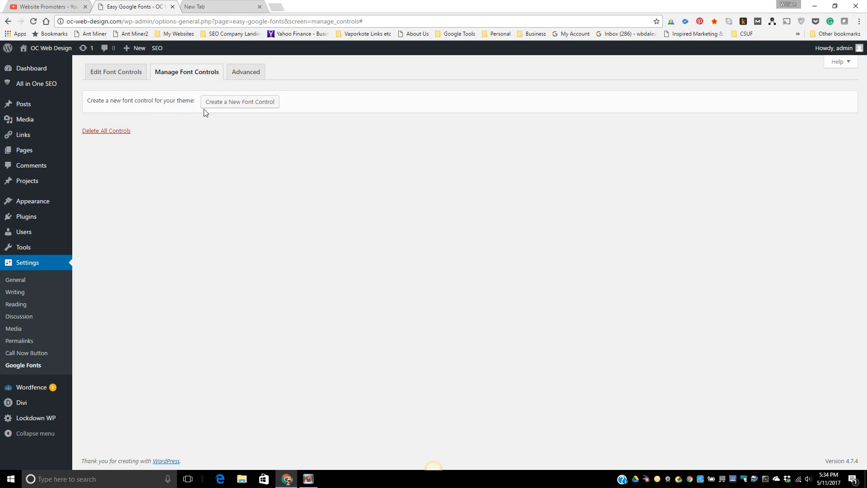
# - Create a new font control named 'Heading1 (h1)'
pyautogui.click(230, 107)
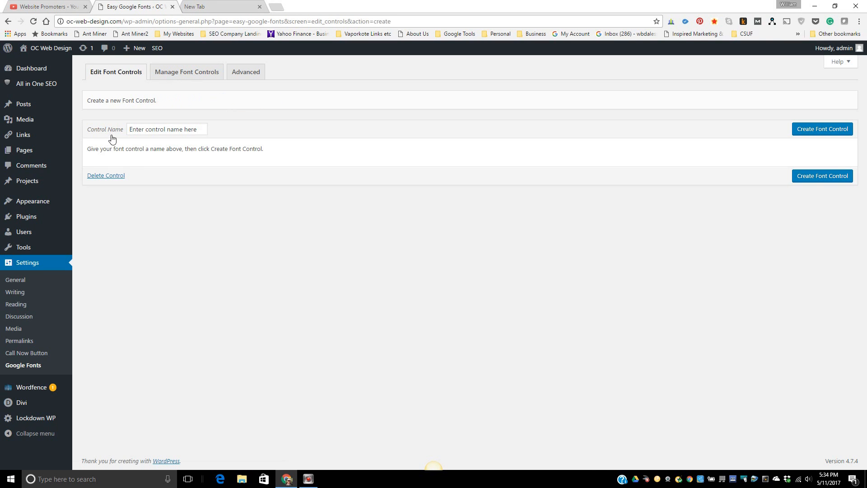
pyautogui.click(145, 130)
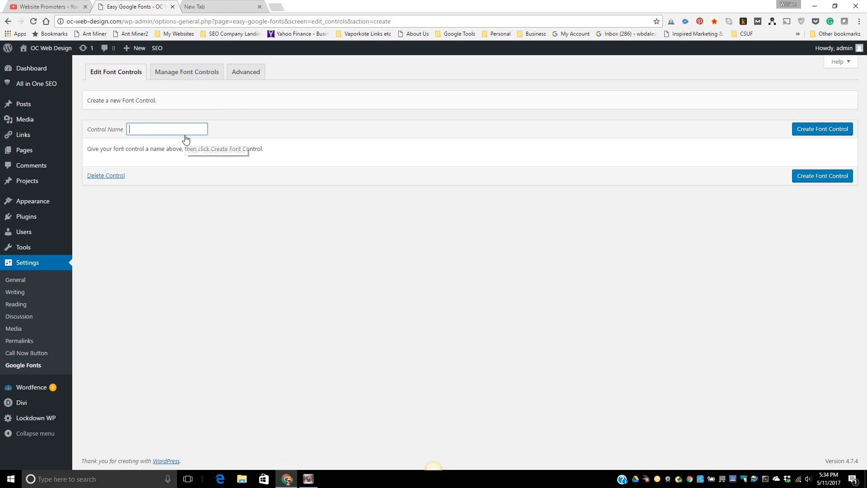
pyautogui.write('H')
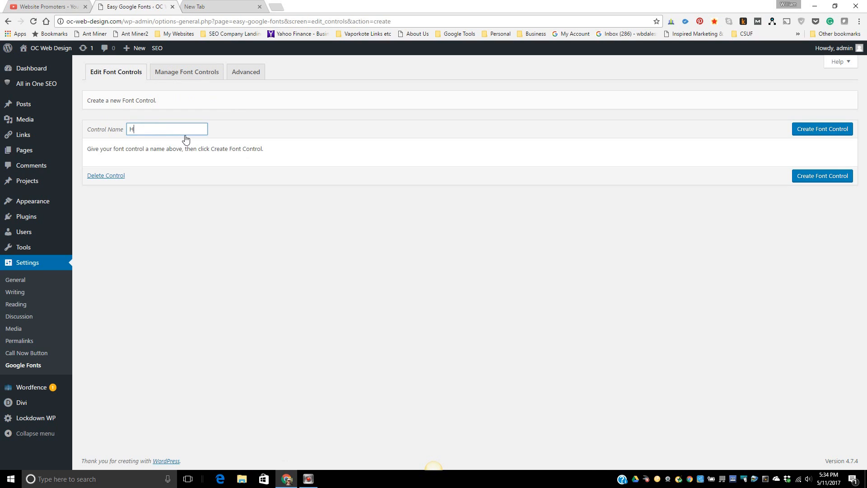
pyautogui.write('eading1 (h1')
pyautogui.click(823, 129)
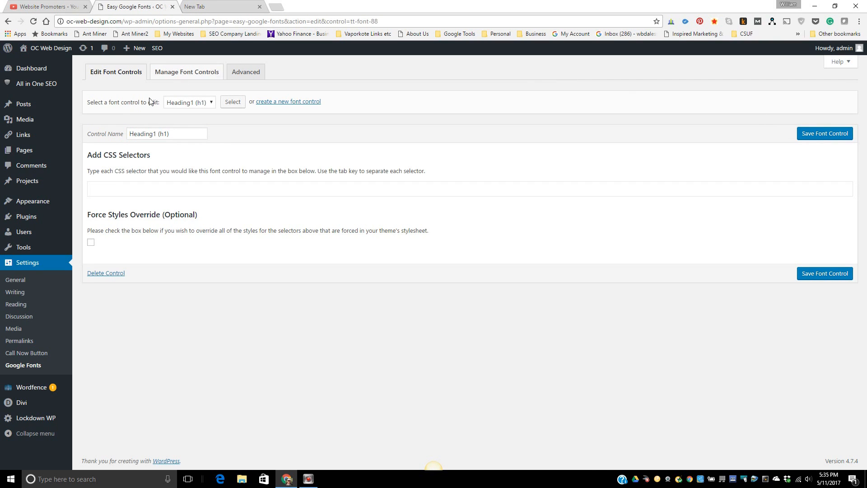
# - Add the h1 selector to the Heading1 control and save it
pyautogui.click(95, 188)
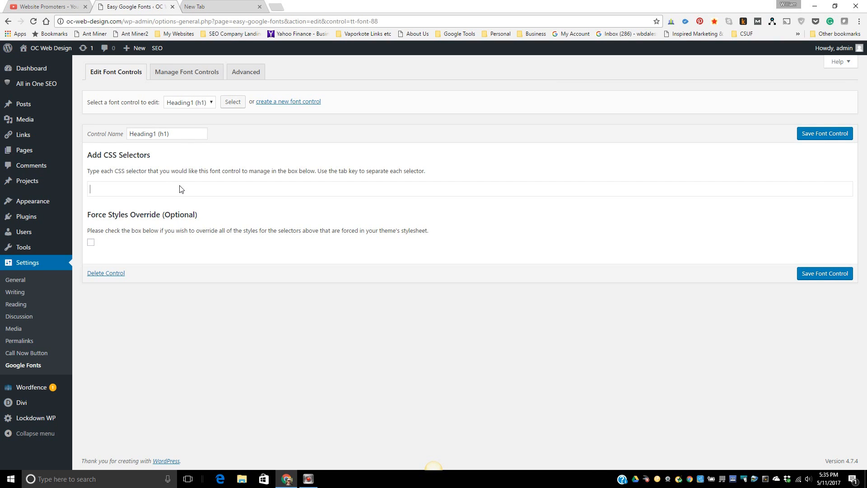
pyautogui.write('h1')
pyautogui.press('Tab')
pyautogui.click(830, 138)
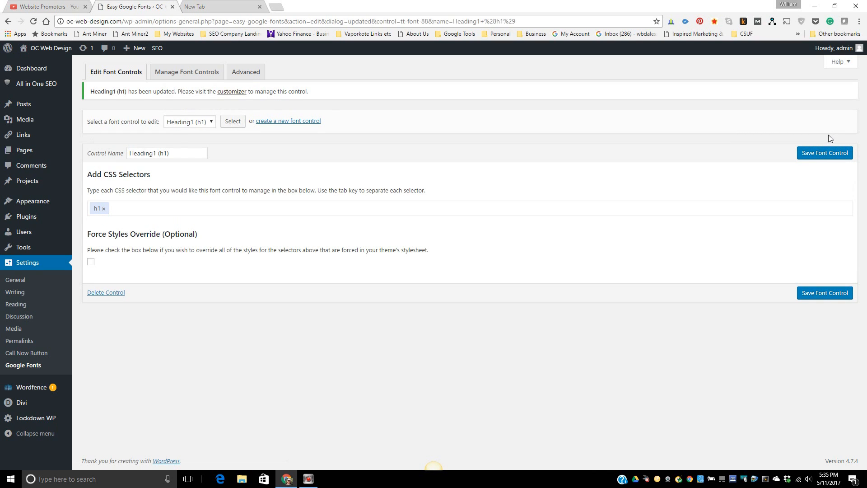
pyautogui.click(180, 71)
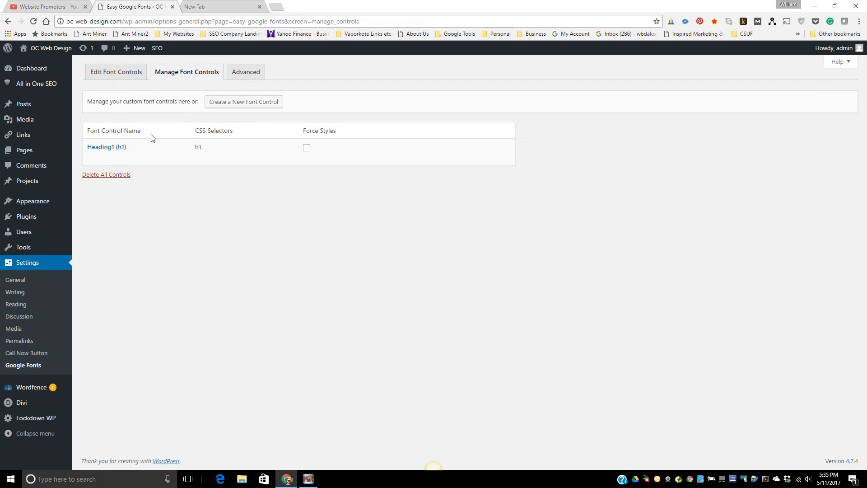
# - Create and save a 'Paragraph (p)' font control with the p selector
pyautogui.click(240, 104)
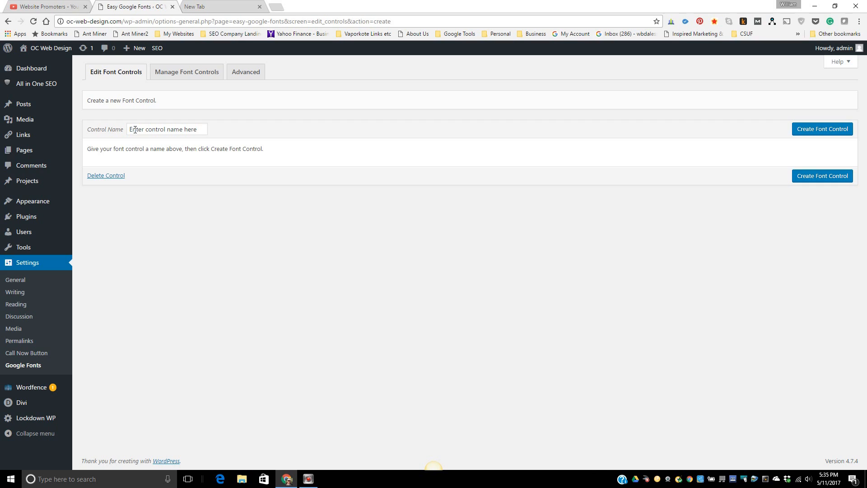
pyautogui.click(136, 129)
pyautogui.write('Para')
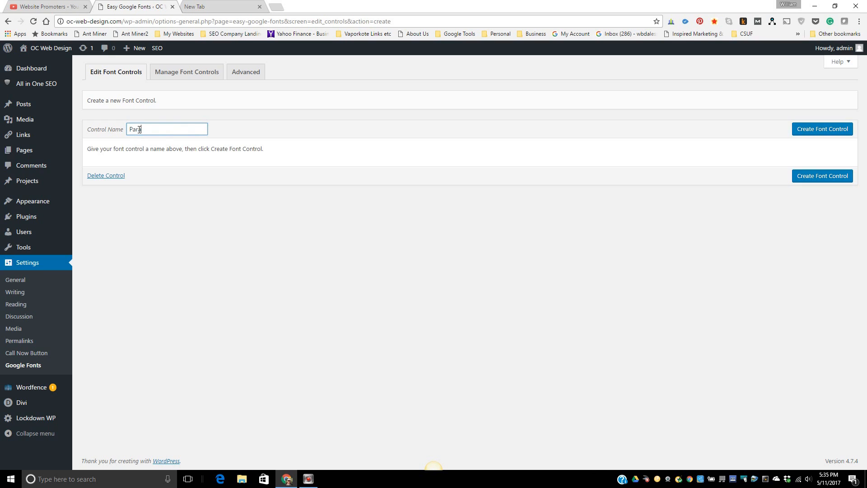
pyautogui.write('graph (p)')
pyautogui.click(834, 131)
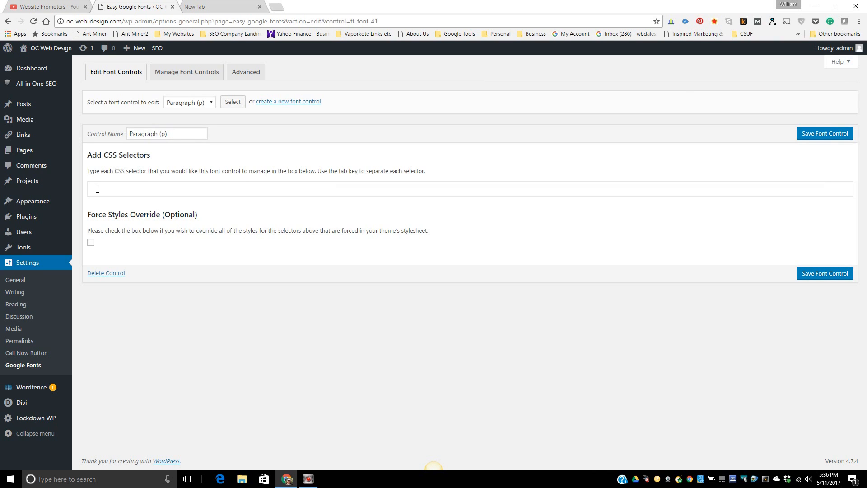
pyautogui.write('p')
pyautogui.press('Tab')
pyautogui.click(831, 139)
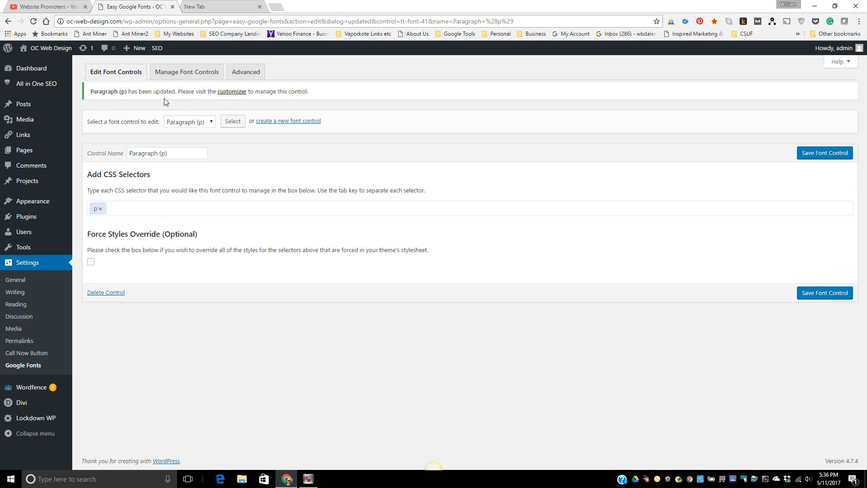
pyautogui.click(182, 75)
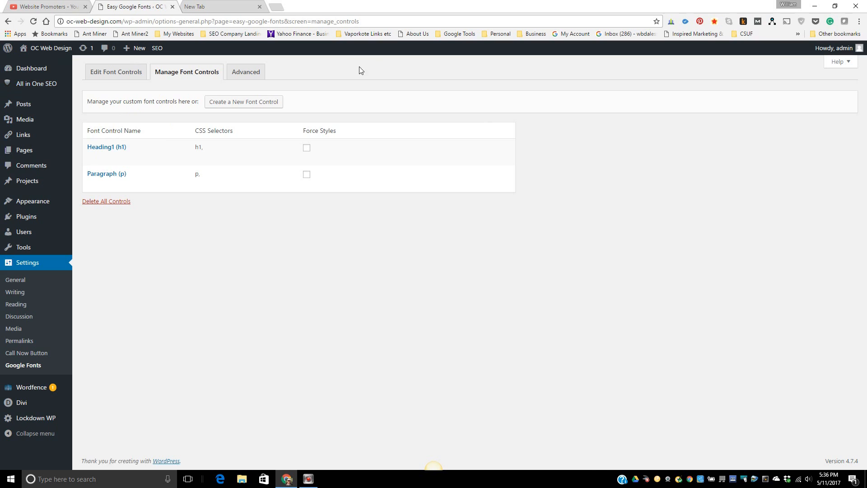
# - Tick Force Styles on the Heading1 (h1) and Paragraph (p) rows
pyautogui.moveTo(299, 189)
pyautogui.click(306, 148)
pyautogui.click(306, 175)
# - Return to the Plugins list and open the Lockdown WP Admin settings page
pyautogui.click(33, 220)
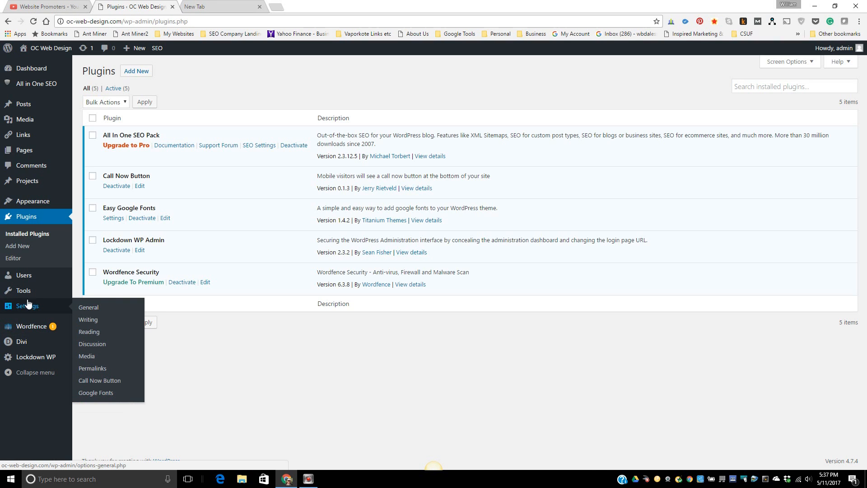
pyautogui.moveTo(34, 202)
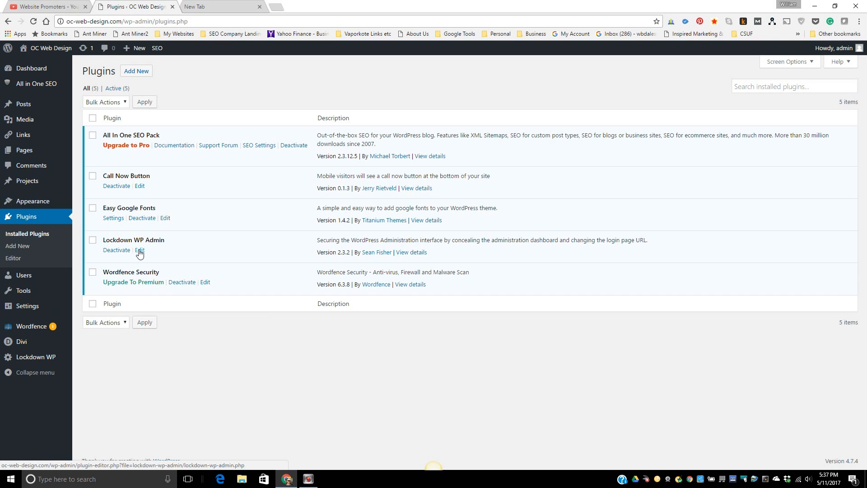
pyautogui.moveTo(33, 361)
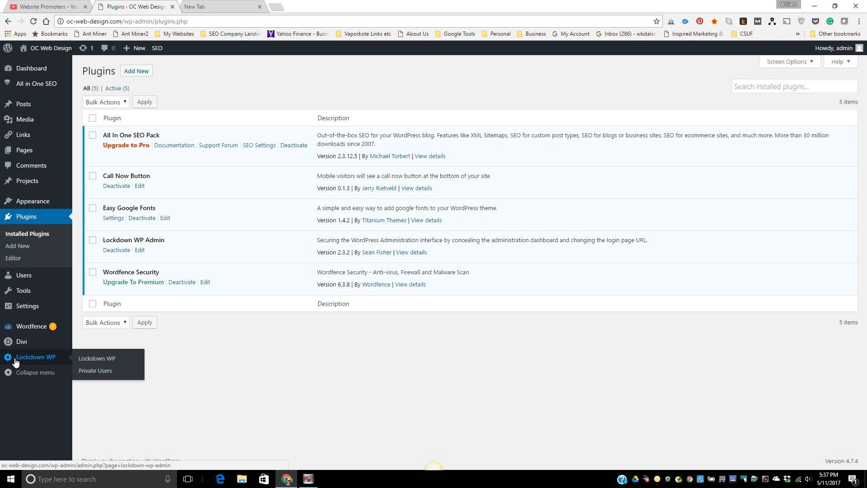
pyautogui.click(47, 357)
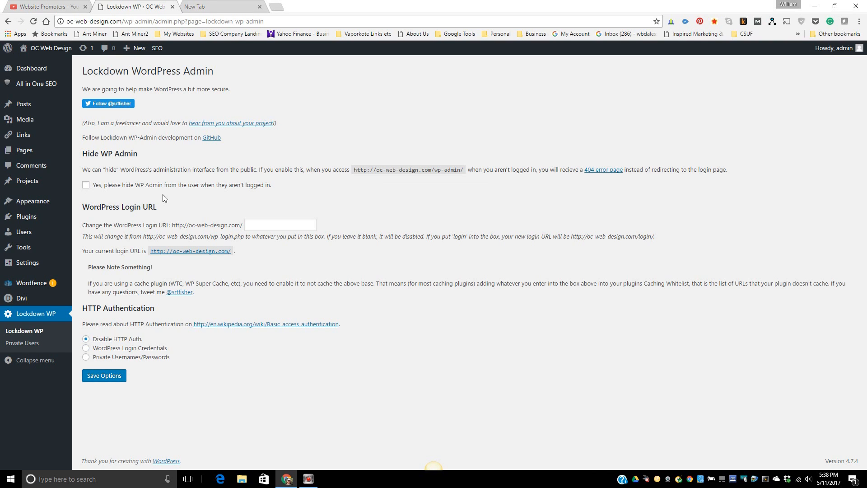
# - In Lockdown WP Admin, tick 'Yes, please hide WP Admin from the user when they aren't logged in'
pyautogui.click(86, 185)
# - Set the WordPress Login URL to 'billy' and save the Lockdown WP Admin options
pyautogui.click(260, 224)
pyautogui.write('billy')
pyautogui.click(101, 378)
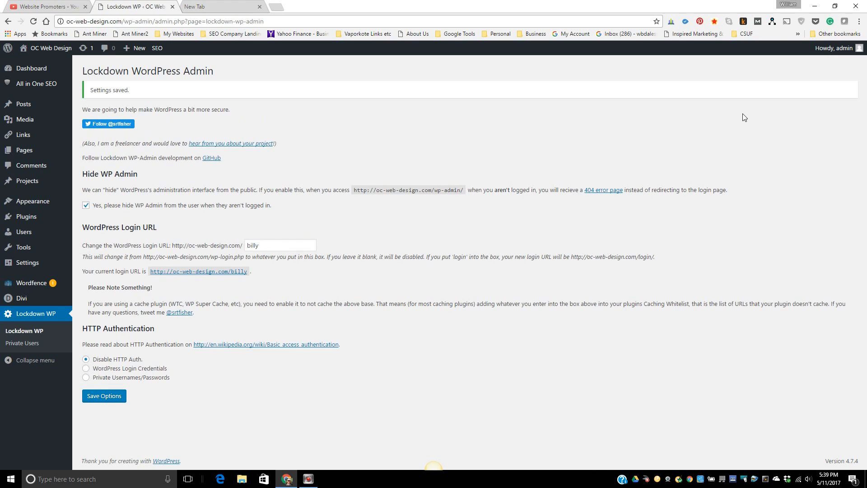
pyautogui.moveTo(835, 48)
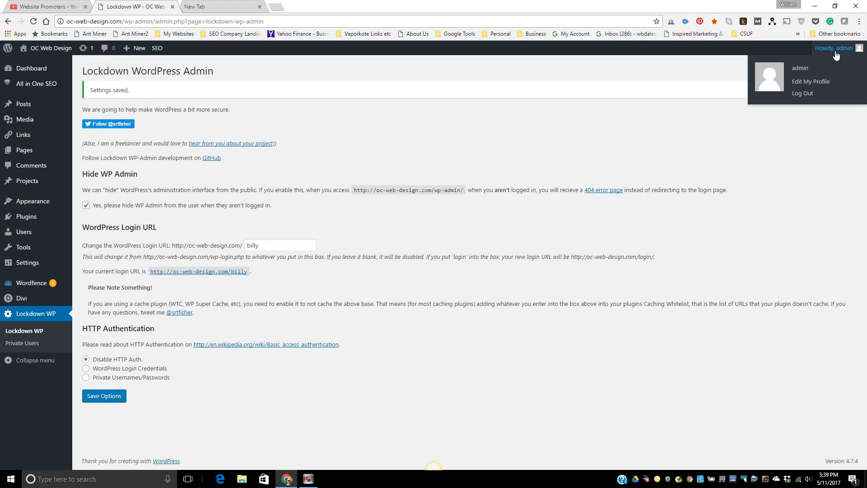
# - Log out and test whether oc-web-design.com/admin still reaches the admin area
pyautogui.click(813, 93)
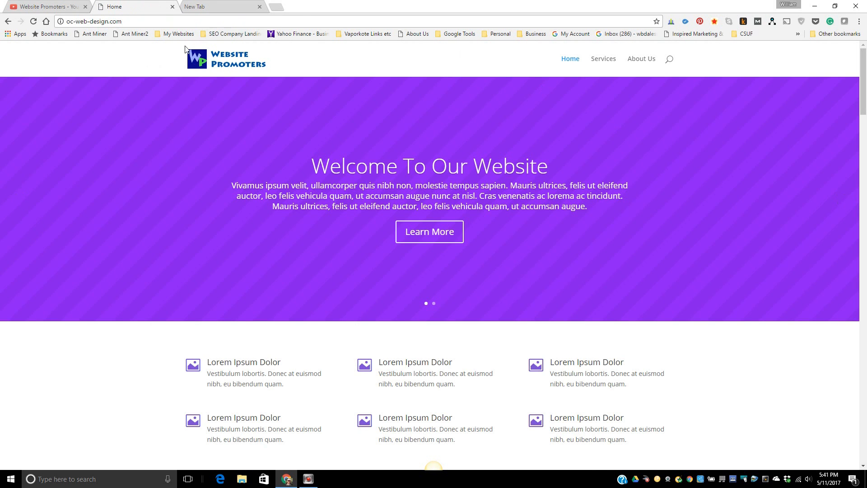
pyautogui.click(133, 21)
pyautogui.click(137, 23)
pyautogui.write('/')
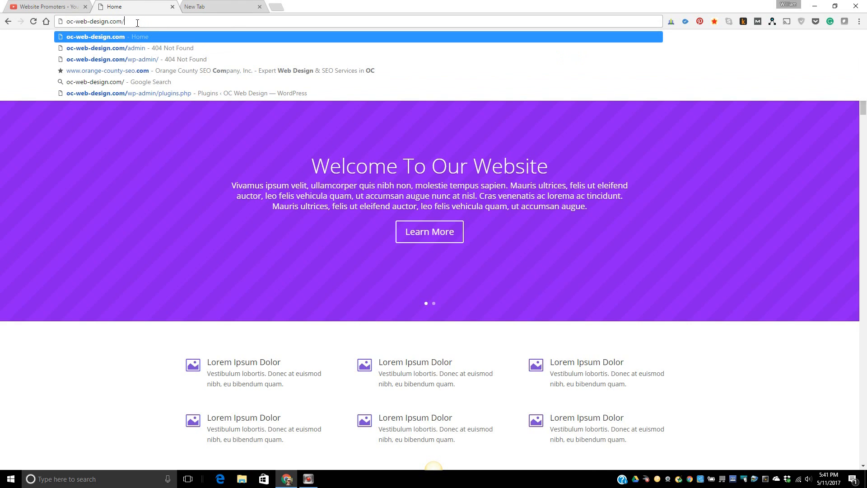
pyautogui.write('admin')
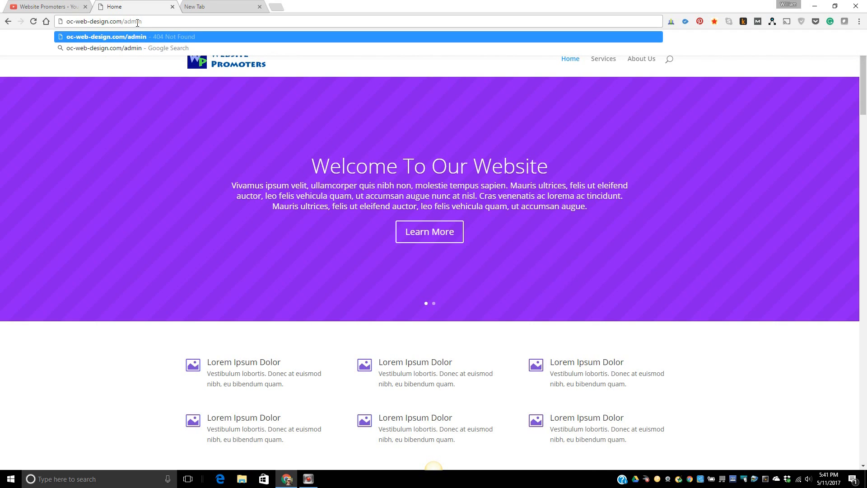
pyautogui.press('Return')
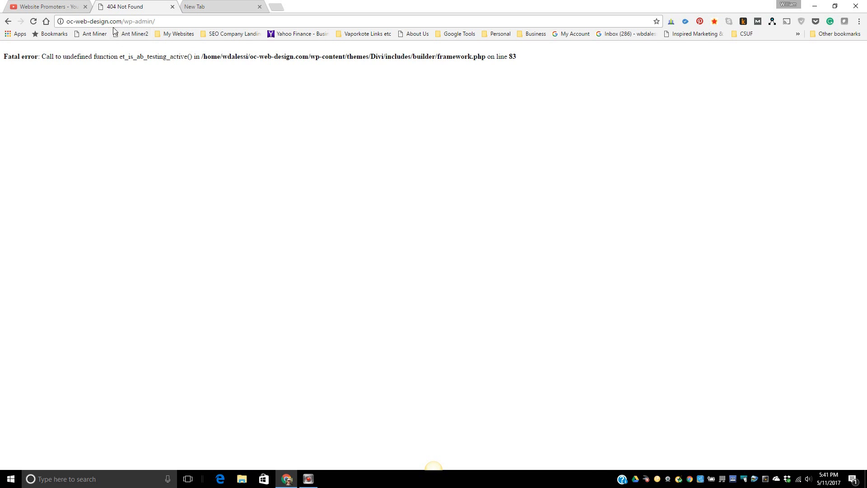
# - Replace 'wp-admin' in the address bar with 'billy'
pyautogui.moveTo(124, 21); pyautogui.dragTo(268, 22)
pyautogui.press('BackSpace')
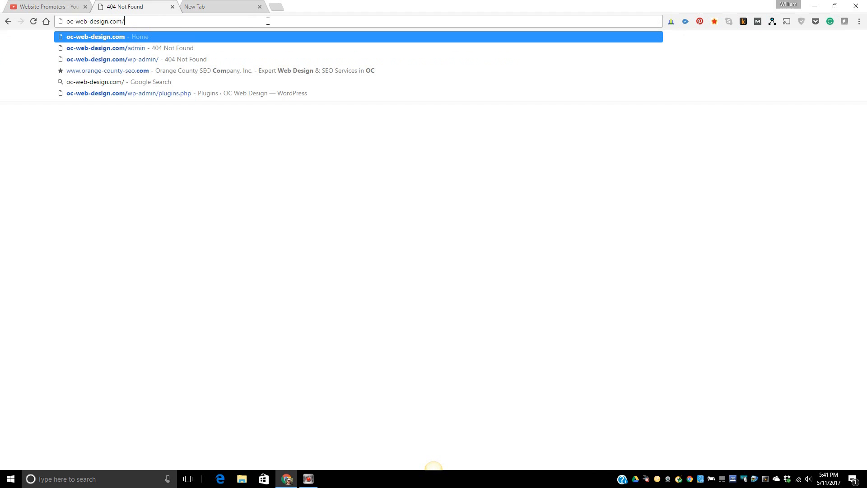
pyautogui.write('bi')
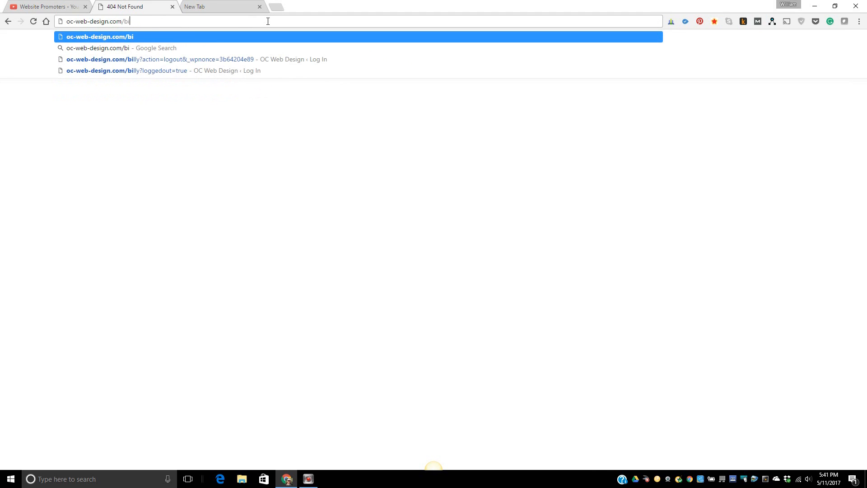
pyautogui.write('lly')
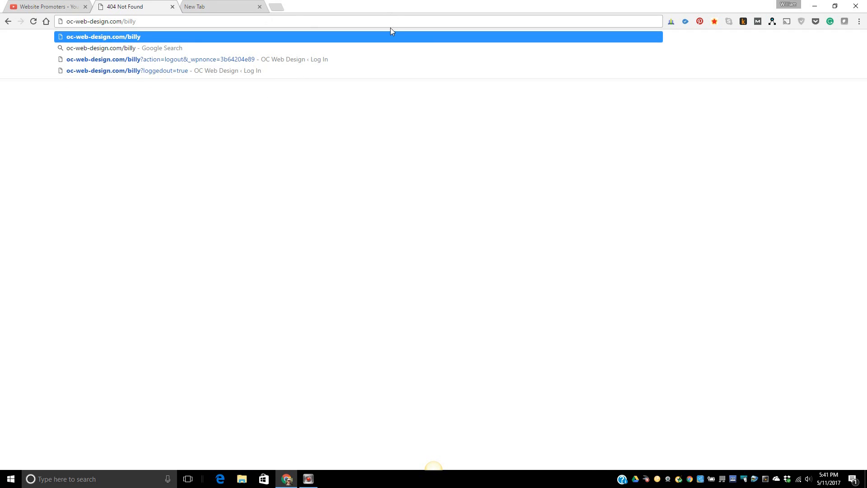
# - Load oc-web-design.com/billy and log in with the saved credentials to reach the Dashboard
pyautogui.press('Return')
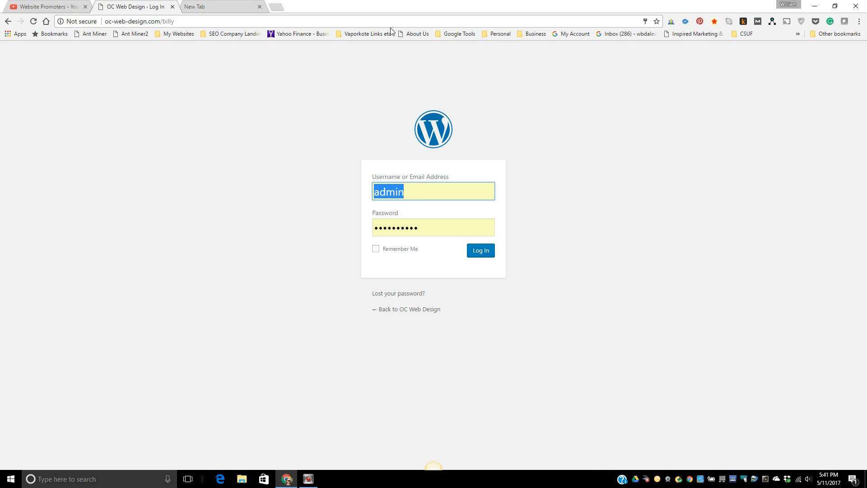
pyautogui.click(482, 254)
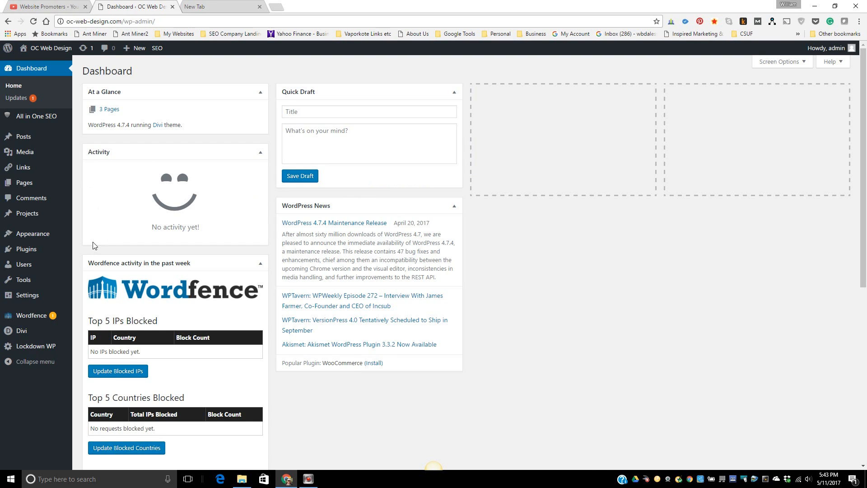
pyautogui.moveTo(31, 253)
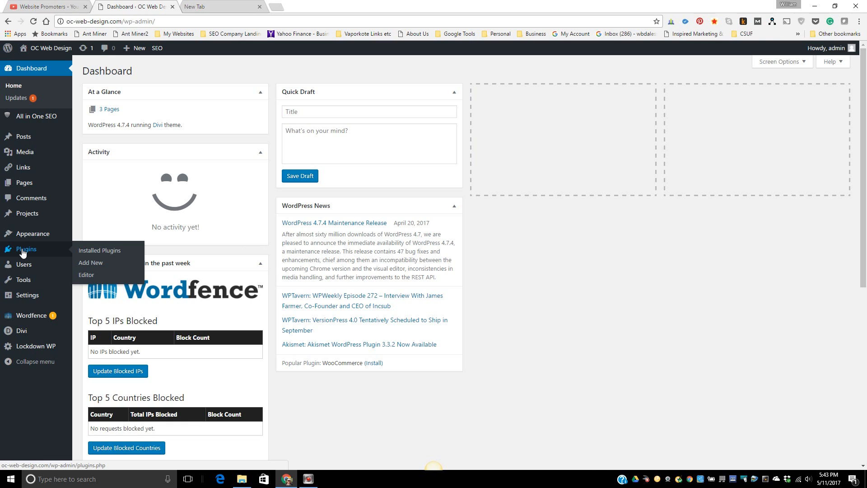
# - Open the Plugins page listing all five active plugins, including Wordfence Security and Lockdown WP Admin
pyautogui.click(22, 253)
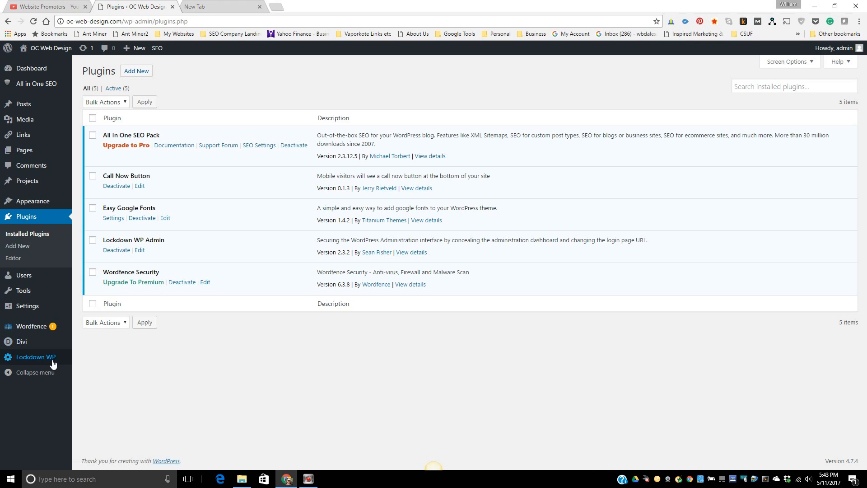
pyautogui.moveTo(29, 331)
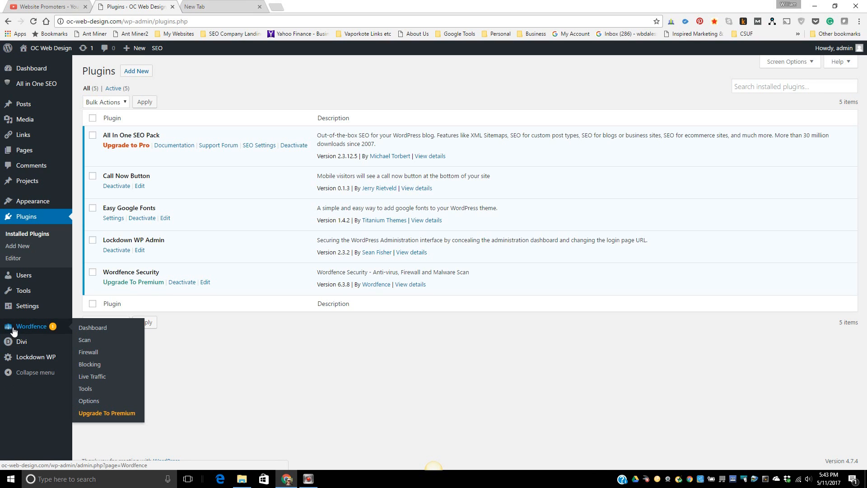
# - Open the Wordfence Dashboard, end the welcome tour, and review the Feature Status panel
pyautogui.click(87, 328)
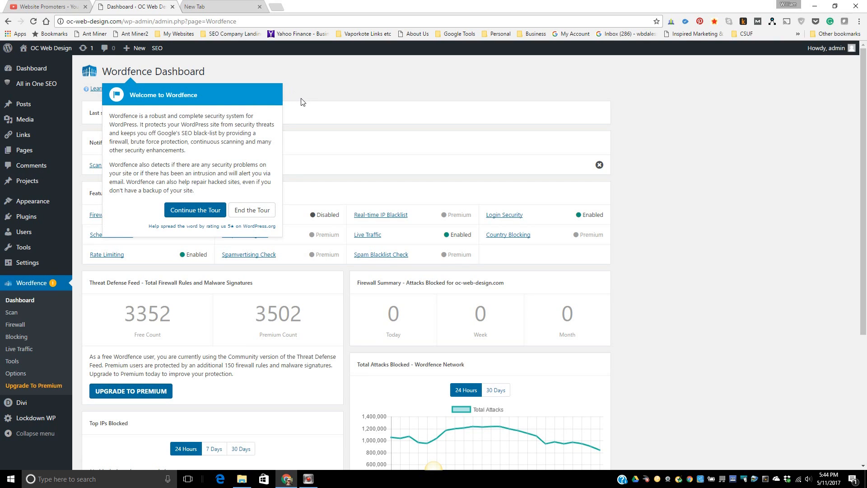
pyautogui.click(244, 216)
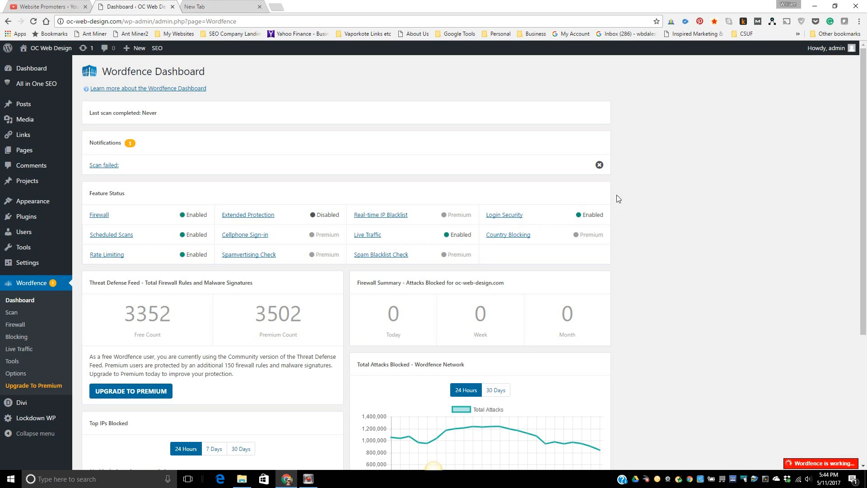
pyautogui.scroll(-1, 741, 249)
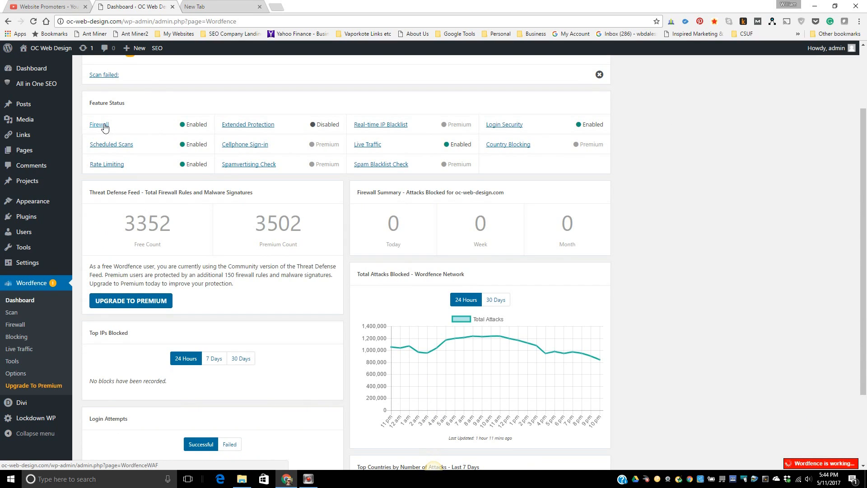
# - Open Wordfence Live Traffic and look through recent visits and admin logins via /billy
pyautogui.click(366, 145)
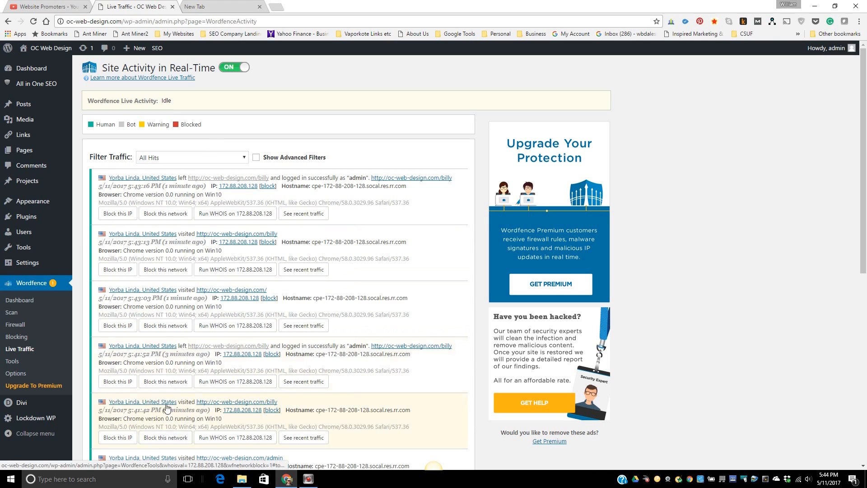
pyautogui.scroll(-8, 327, 305)
pyautogui.scroll(4, 326, 303)
pyautogui.scroll(-5, 326, 301)
pyautogui.scroll(5, 324, 300)
pyautogui.scroll(4, 322, 299)
# - Go back to the Wordfence Dashboard and open Scheduled Scans, with the next scan due May 12, 2017
pyautogui.click(29, 302)
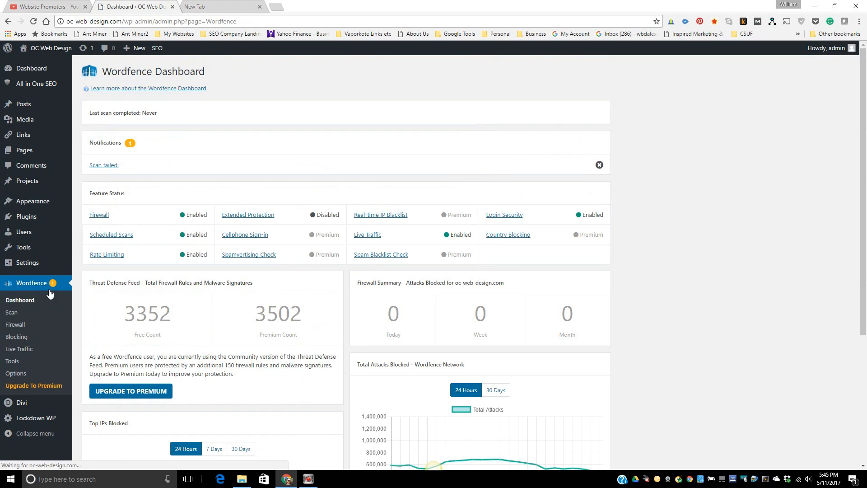
pyautogui.click(121, 239)
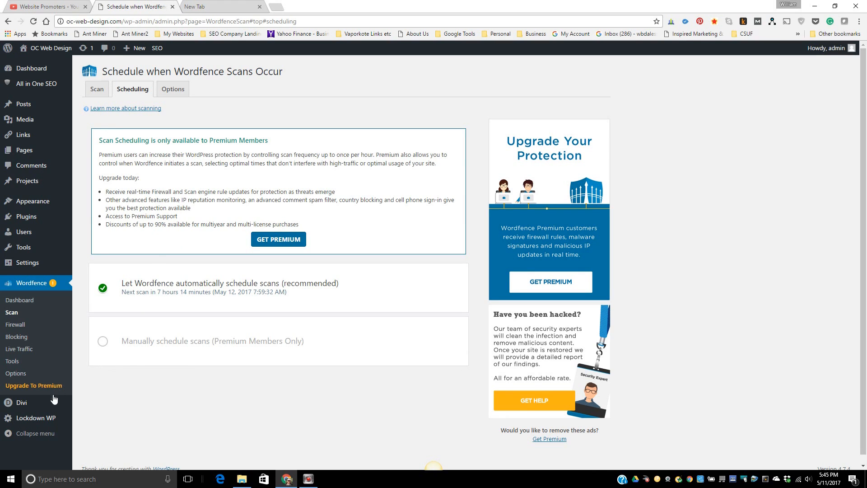
pyautogui.moveTo(21, 411)
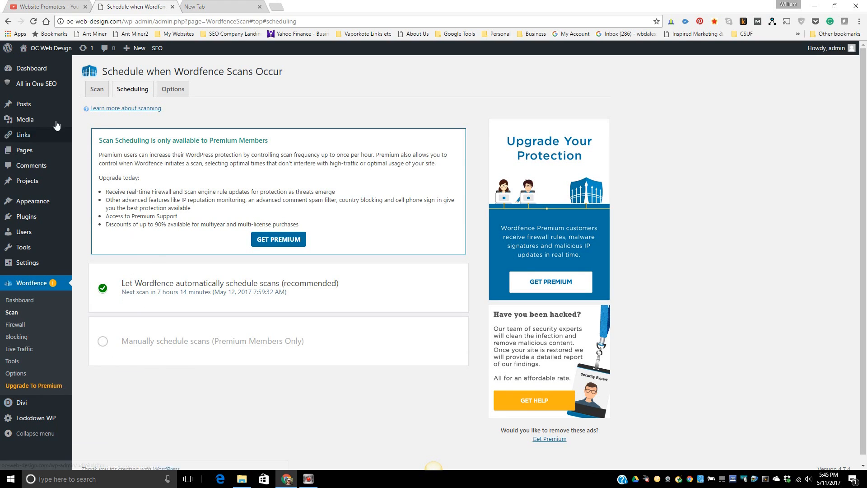
pyautogui.moveTo(44, 86)
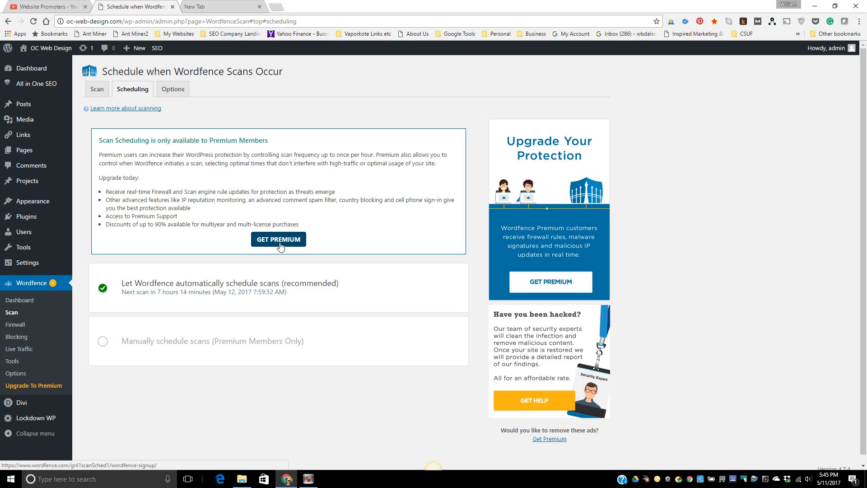
pyautogui.click(25, 223)
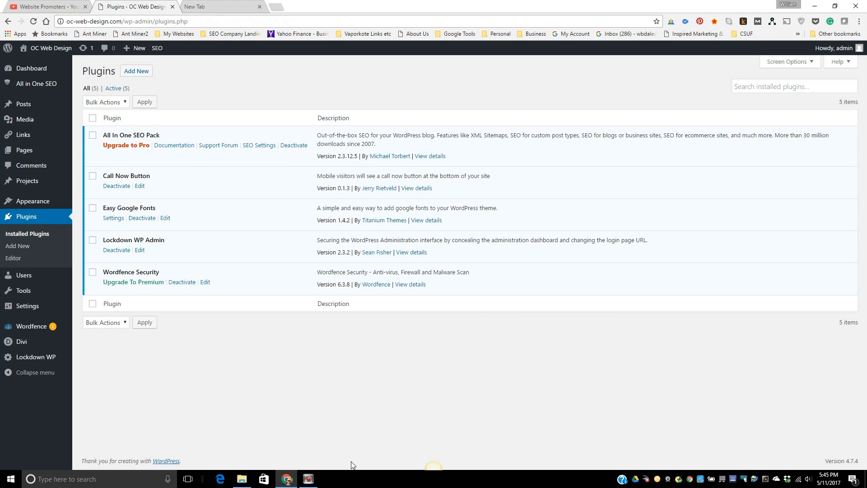
# - Return to the Plugins page with Lockdown WP Admin 2.3.2 and Wordfence Security 6.3.8 active
pyautogui.moveTo(316, 481)
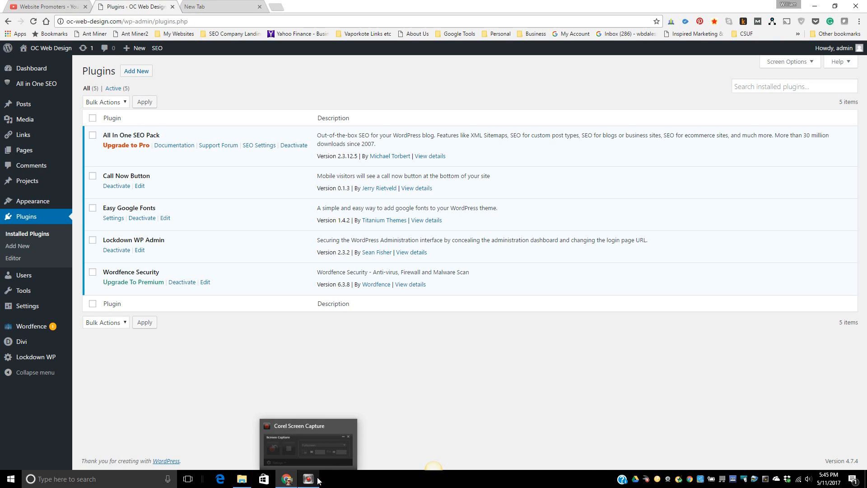